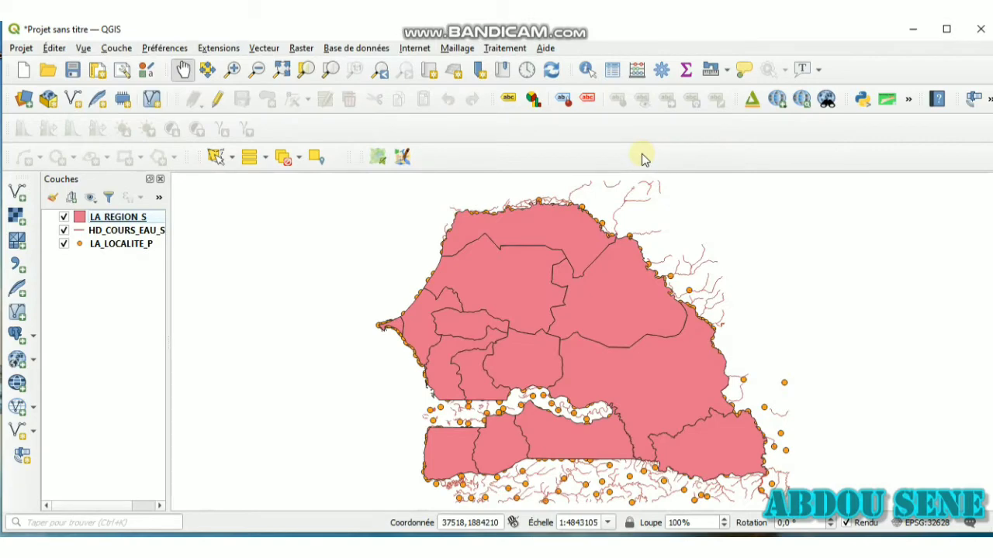
- Hide the Sélection toolbar and show it again
{"action": "right_click", "coordinate": [642, 158]}
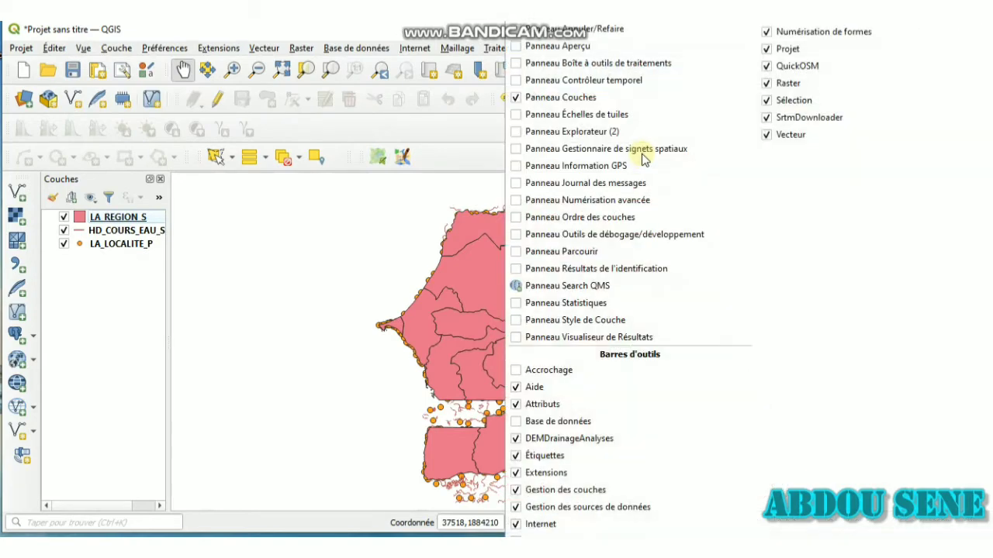
{"action": "left_click", "coordinate": [770, 102]}
{"action": "right_click", "coordinate": [772, 139]}
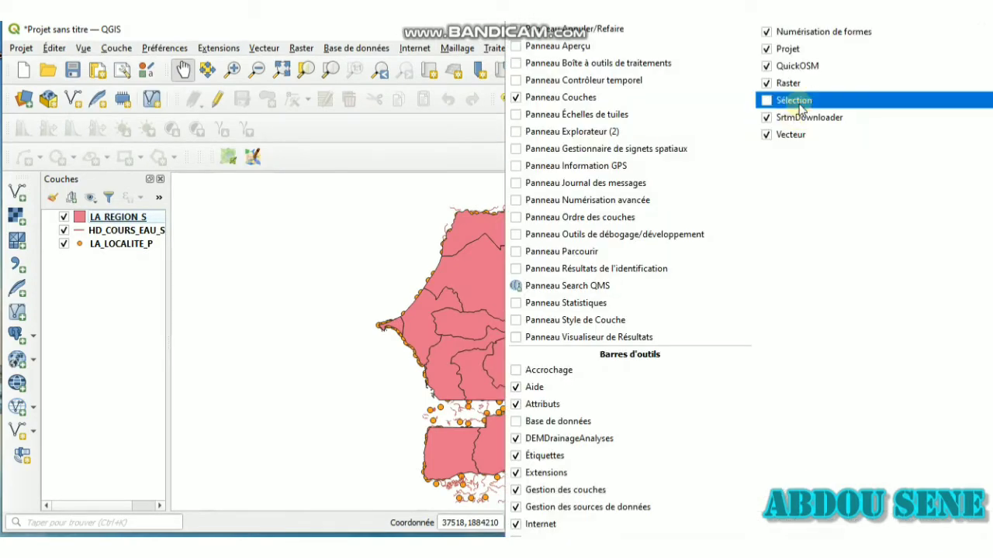
{"action": "left_click", "coordinate": [789, 99]}
- Reorder the layers so LA_LOCALITE_P is on top, HD_COURS_EAU_S in the middle and LA_REGION_S at the bottom
{"action": "left_click", "coordinate": [145, 220]}
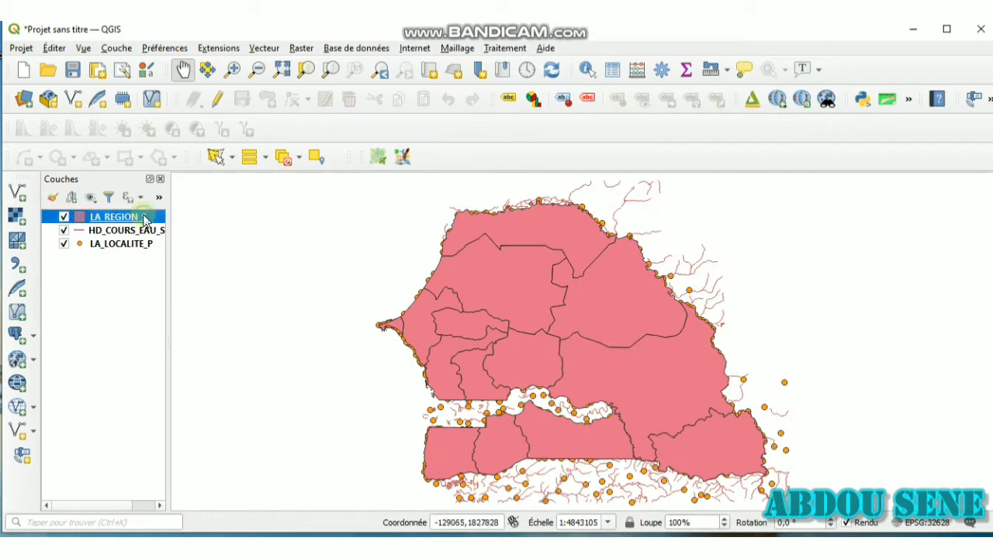
{"action": "left_click_drag", "start_coordinate": [146, 221], "coordinate": [137, 256]}
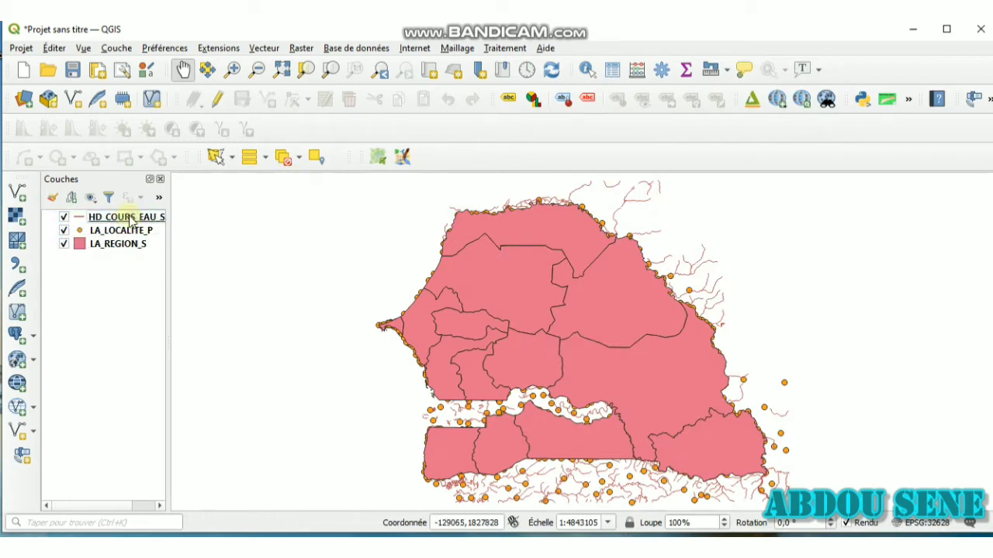
{"action": "left_click_drag", "start_coordinate": [130, 214], "coordinate": [134, 237]}
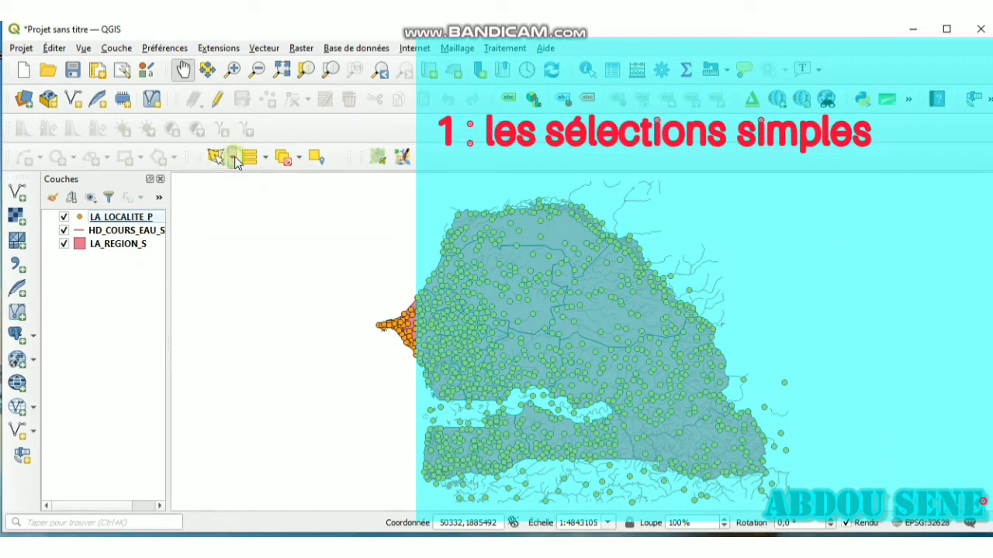
- With the simple feature selection tool, select one region of LA_REGION_S, and select the northern regions with a rectangle across them
{"action": "left_click", "coordinate": [233, 158]}
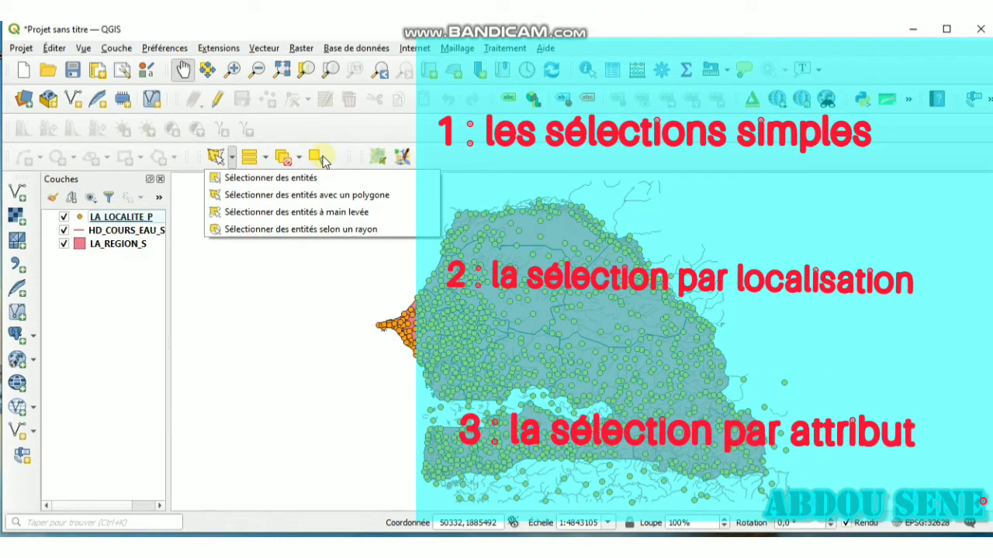
{"action": "left_click", "coordinate": [346, 160]}
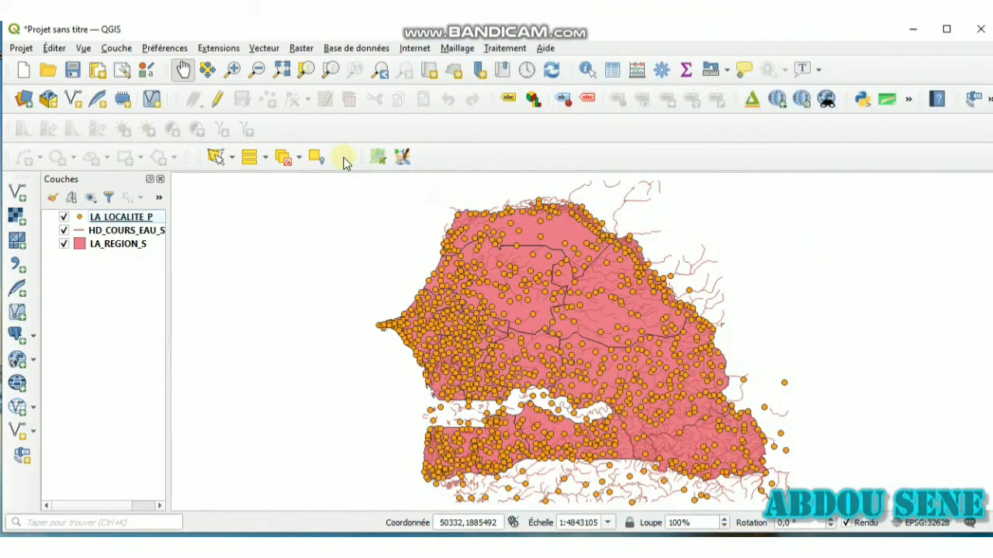
{"action": "left_click", "coordinate": [231, 158]}
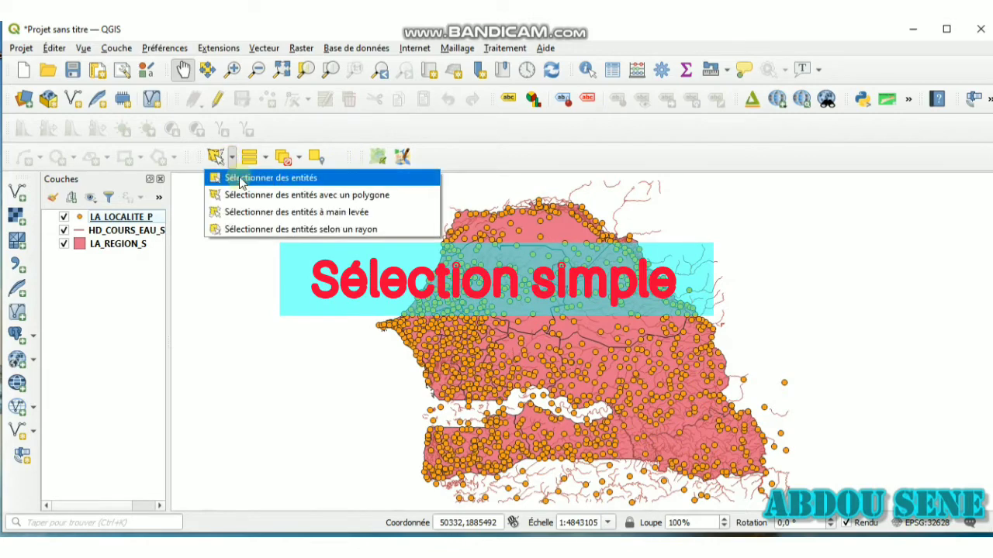
{"action": "left_click", "coordinate": [227, 176]}
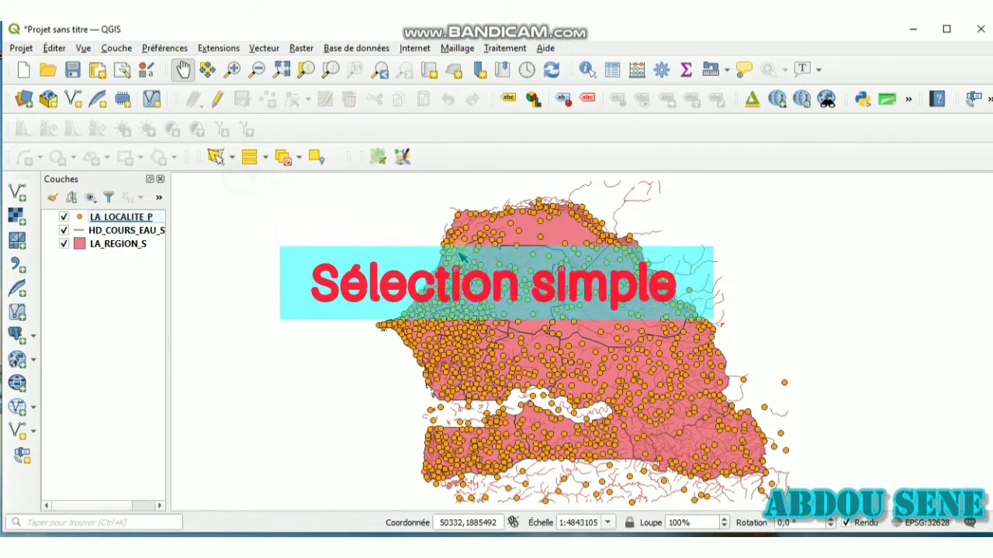
{"action": "left_click", "coordinate": [134, 245]}
{"action": "scroll", "coordinate": [517, 248], "scroll_direction": "up", "scroll_amount": 2}
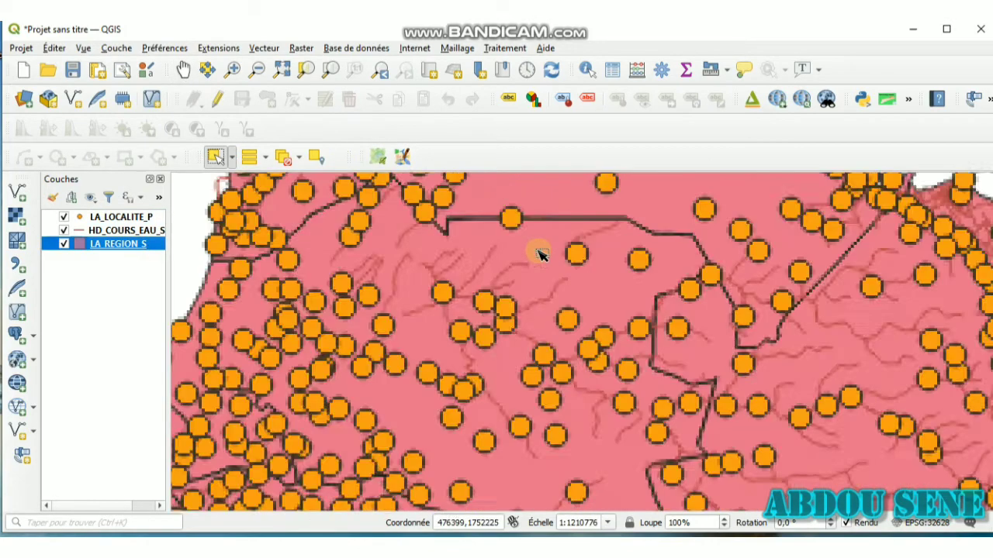
{"action": "left_click", "coordinate": [520, 248]}
{"action": "scroll", "coordinate": [520, 248], "scroll_direction": "down", "scroll_amount": 2}
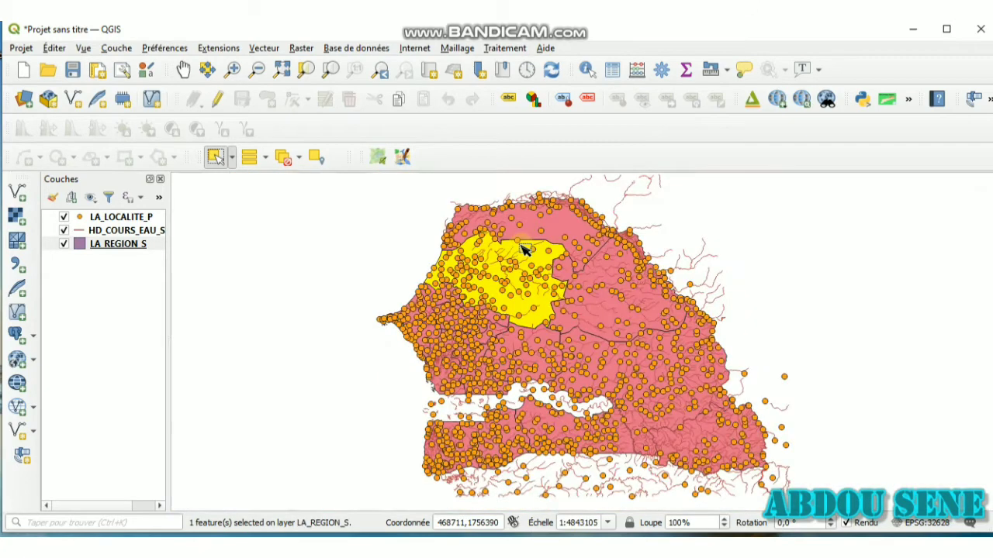
{"action": "left_click_drag", "start_coordinate": [412, 212], "coordinate": [698, 300]}
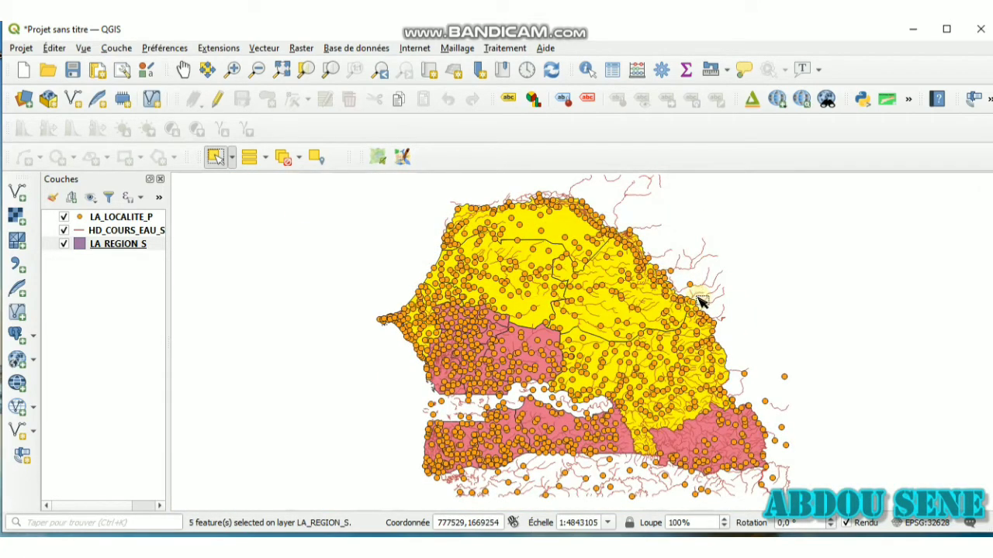
- Select regions of LA_REGION_S with a five-point polygon covering most of the country
{"action": "left_click", "coordinate": [232, 158]}
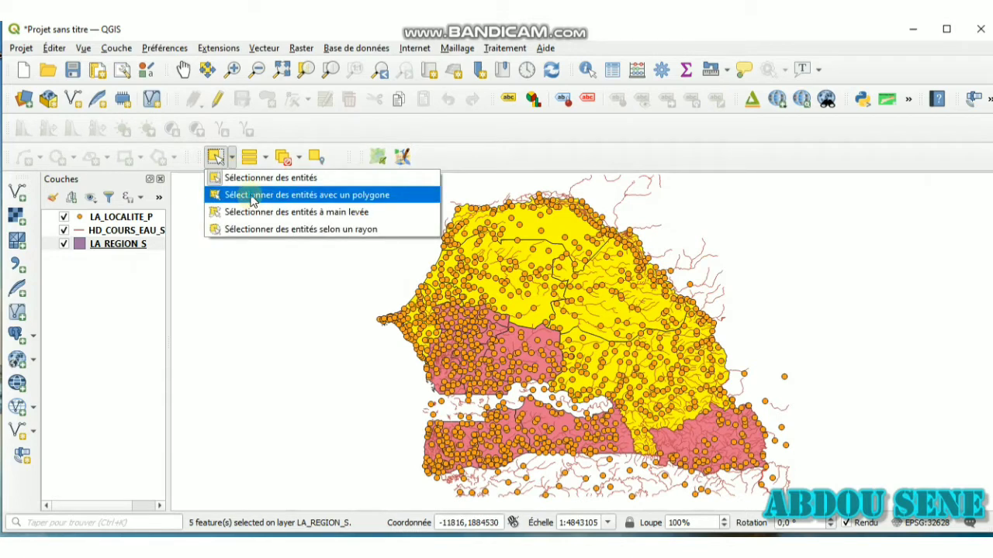
{"action": "left_click", "coordinate": [251, 194]}
{"action": "left_click", "coordinate": [345, 228]}
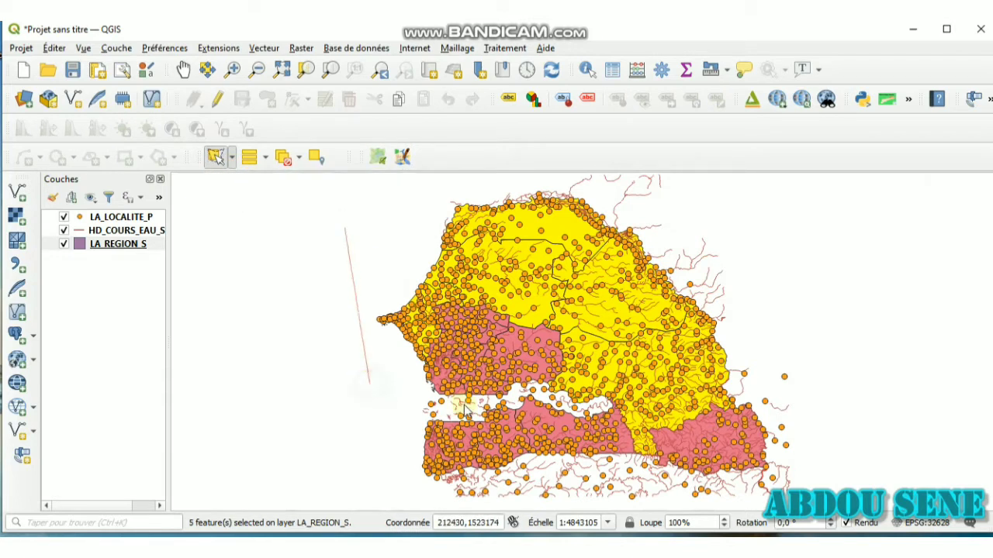
{"action": "left_click", "coordinate": [369, 382]}
{"action": "left_click", "coordinate": [616, 437]}
{"action": "left_click", "coordinate": [823, 284]}
{"action": "left_click", "coordinate": [652, 188]}
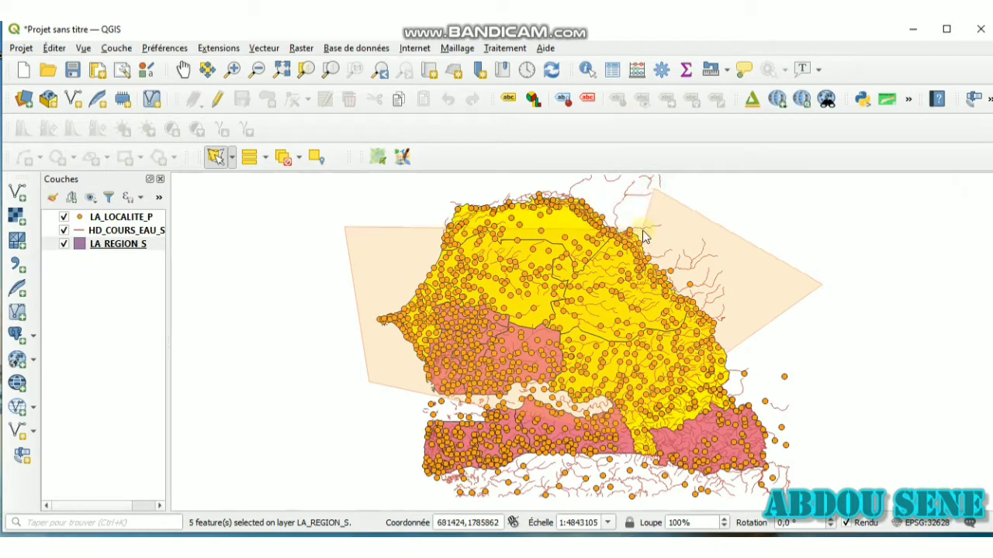
{"action": "right_click", "coordinate": [645, 220]}
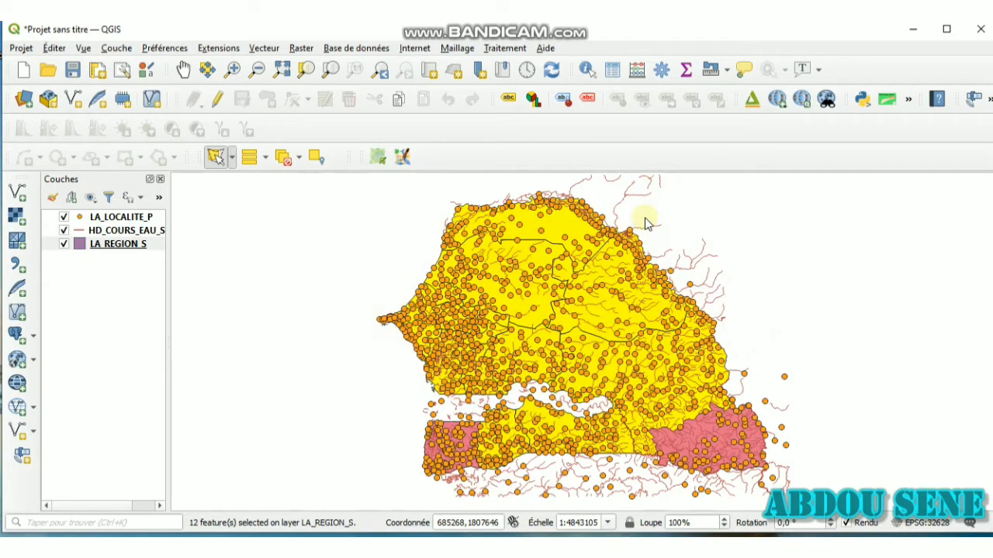
- Select all the regions of LA_REGION_S with a freehand outline drawn around the south of the country
{"action": "left_click", "coordinate": [231, 157]}
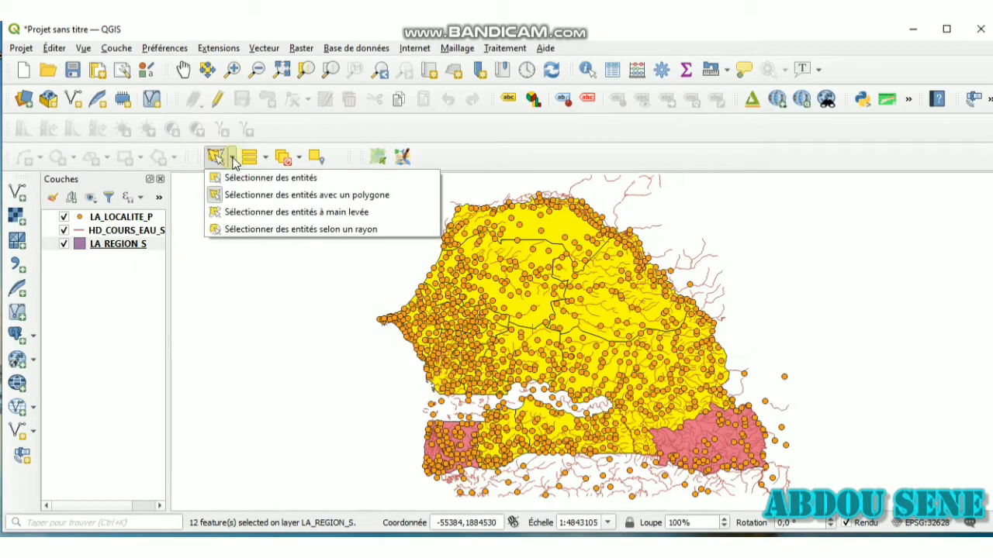
{"action": "left_click", "coordinate": [250, 212]}
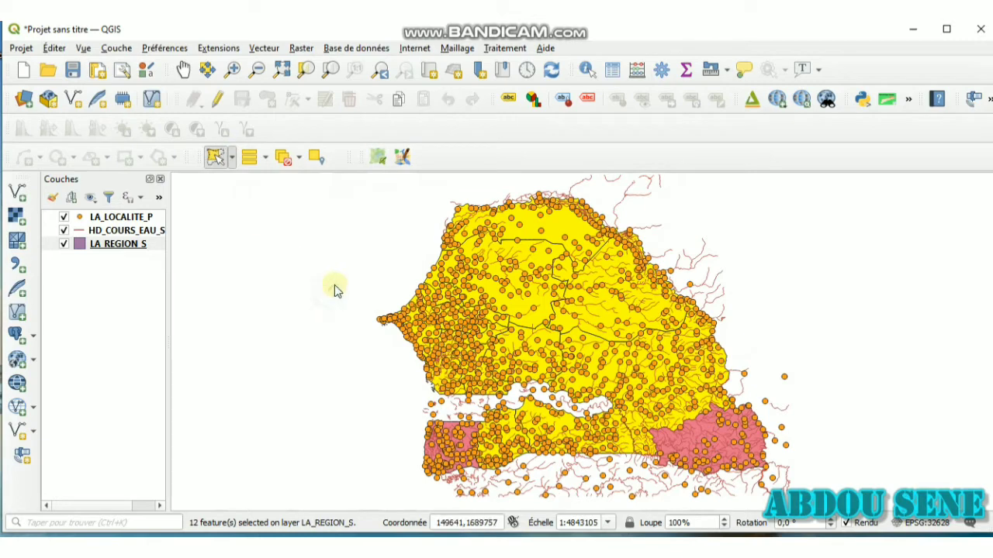
{"action": "left_click", "coordinate": [330, 288]}
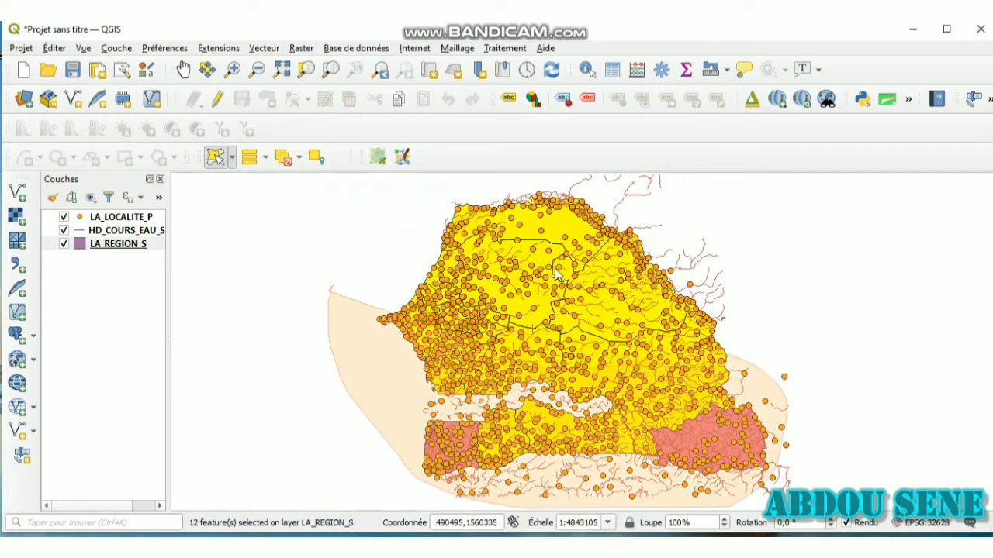
{"action": "left_click", "coordinate": [380, 219]}
- Use selection by radius on LA_REGION_S with a small circle off the west coast and another over the northern regions
{"action": "left_click", "coordinate": [230, 158]}
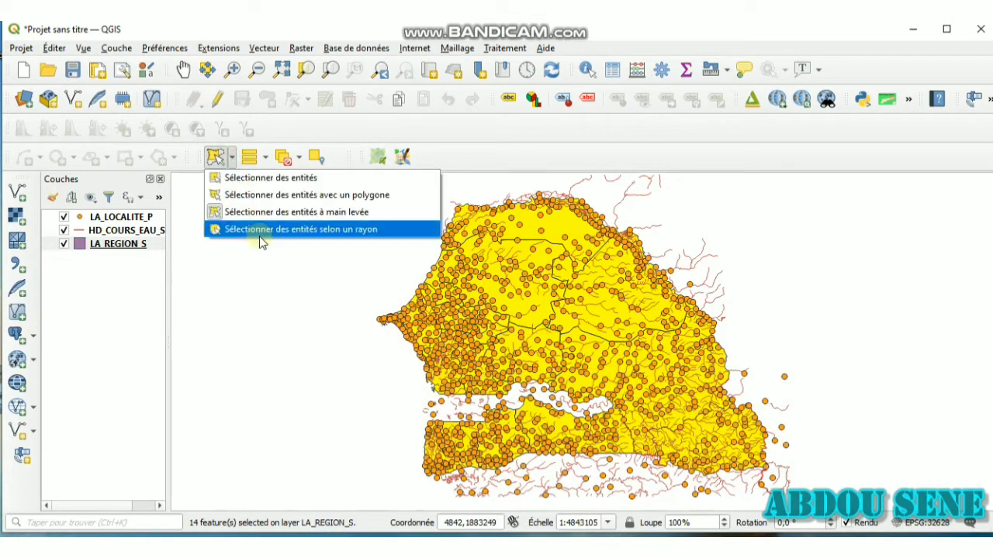
{"action": "left_click", "coordinate": [275, 228]}
{"action": "left_click", "coordinate": [342, 226]}
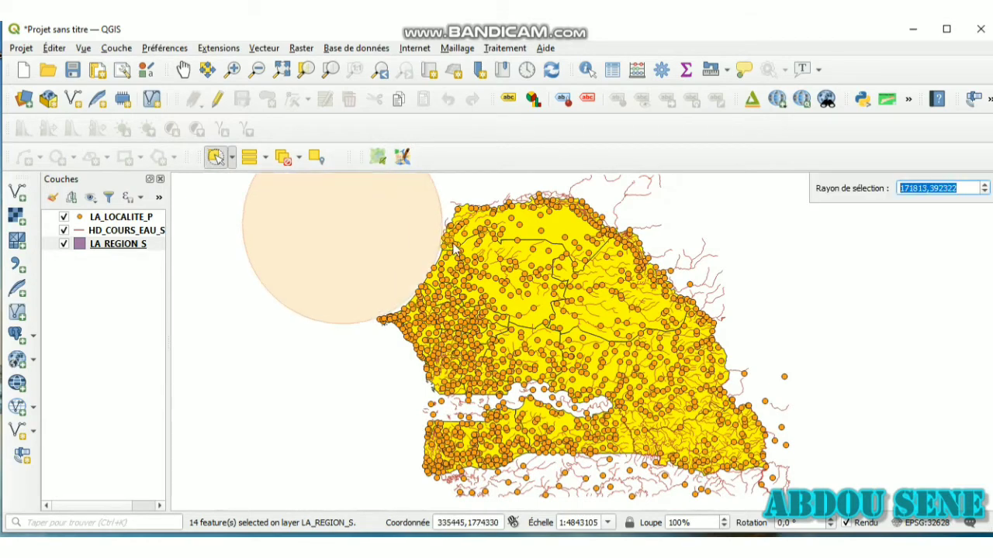
{"action": "left_click", "coordinate": [353, 240]}
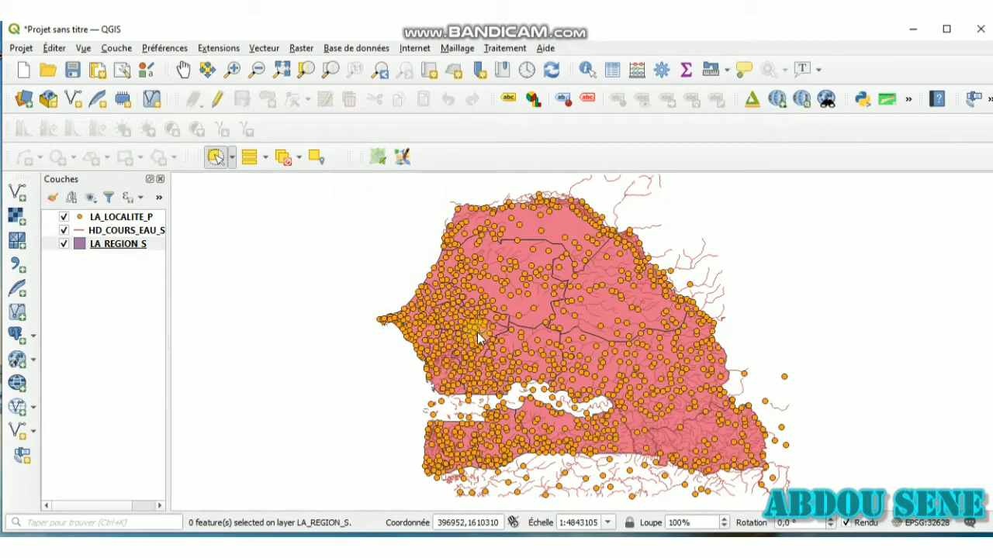
{"action": "left_click", "coordinate": [508, 235]}
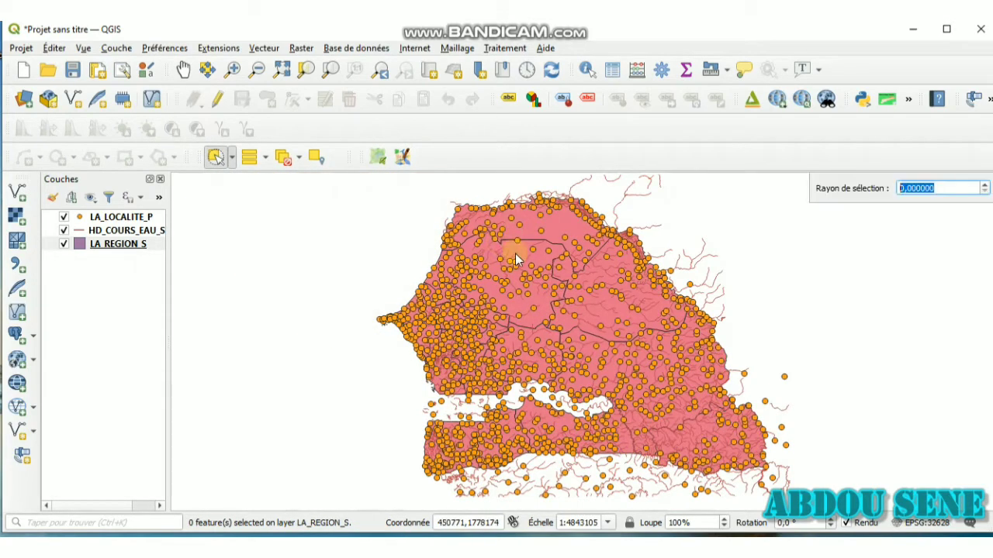
{"action": "left_click", "coordinate": [554, 259]}
{"action": "left_click", "coordinate": [541, 224]}
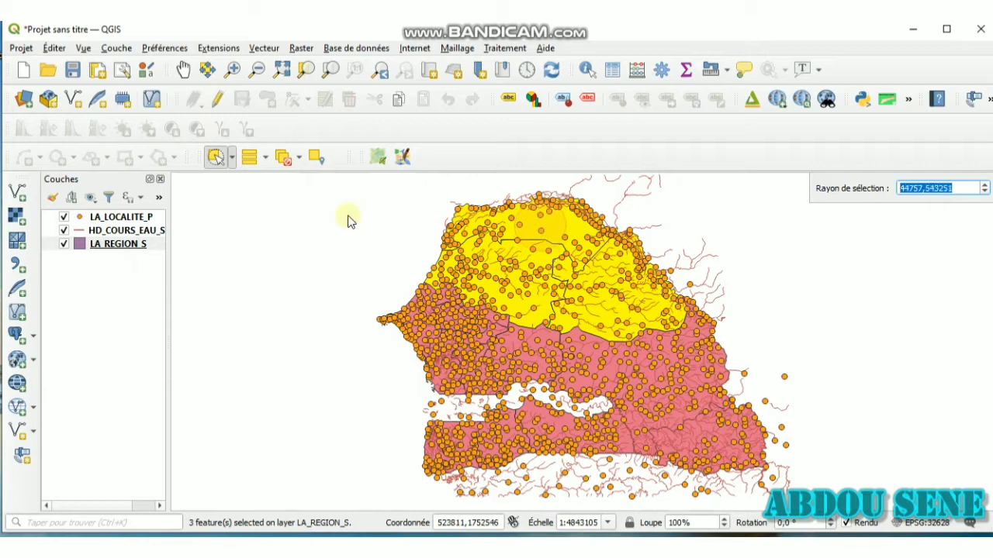
- Select every feature of LA_REGION_S, return to the simple selection tool and deselect all features
{"action": "left_click", "coordinate": [253, 159]}
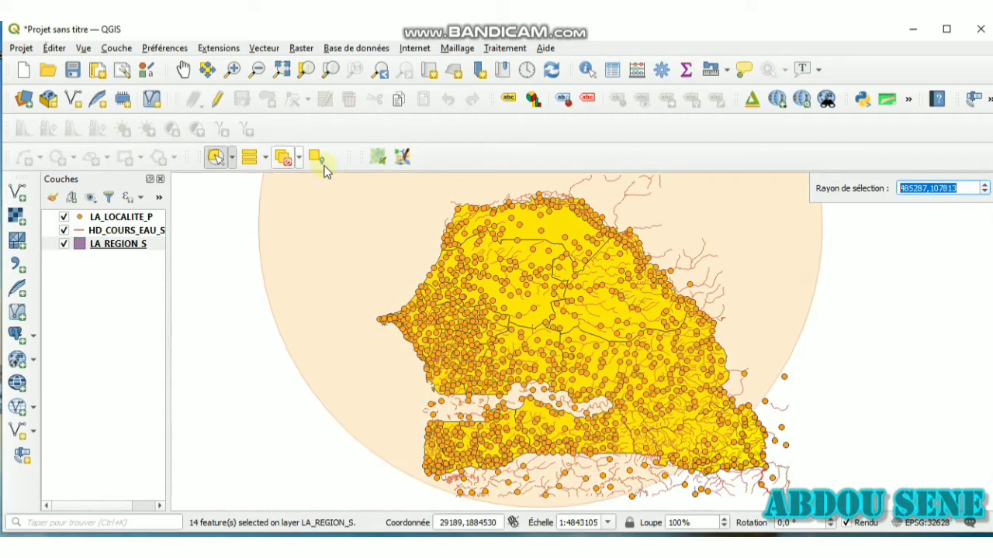
{"action": "left_click", "coordinate": [233, 159]}
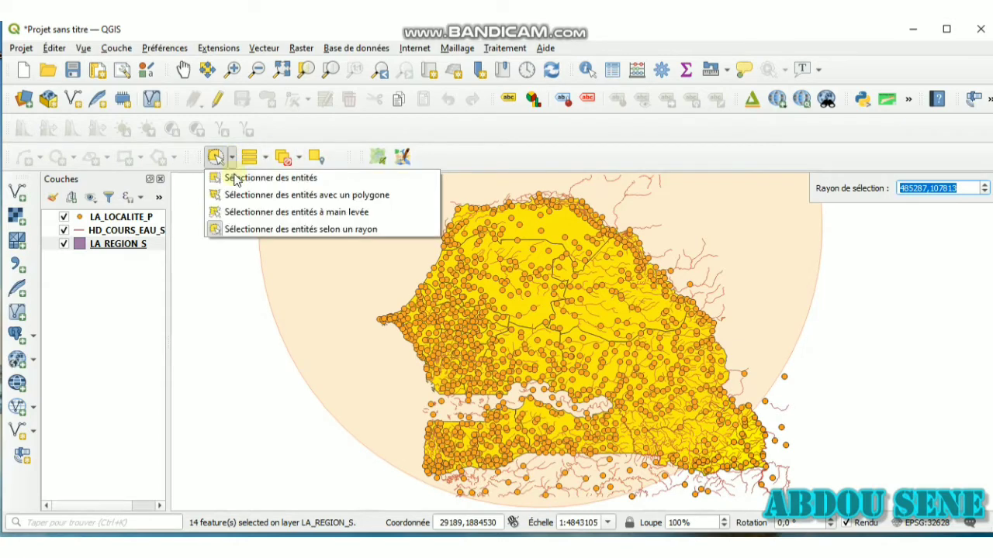
{"action": "left_click", "coordinate": [232, 178]}
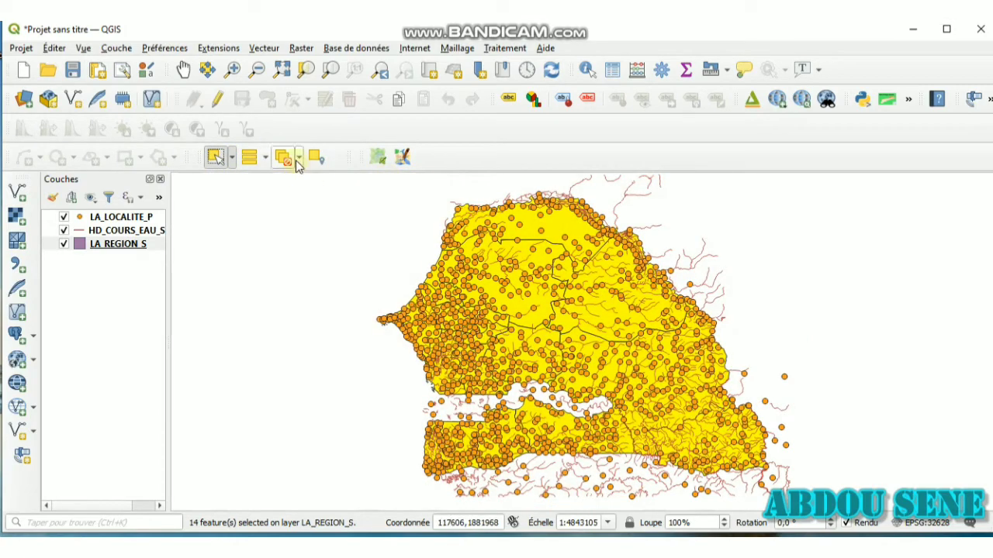
{"action": "left_click", "coordinate": [283, 158]}
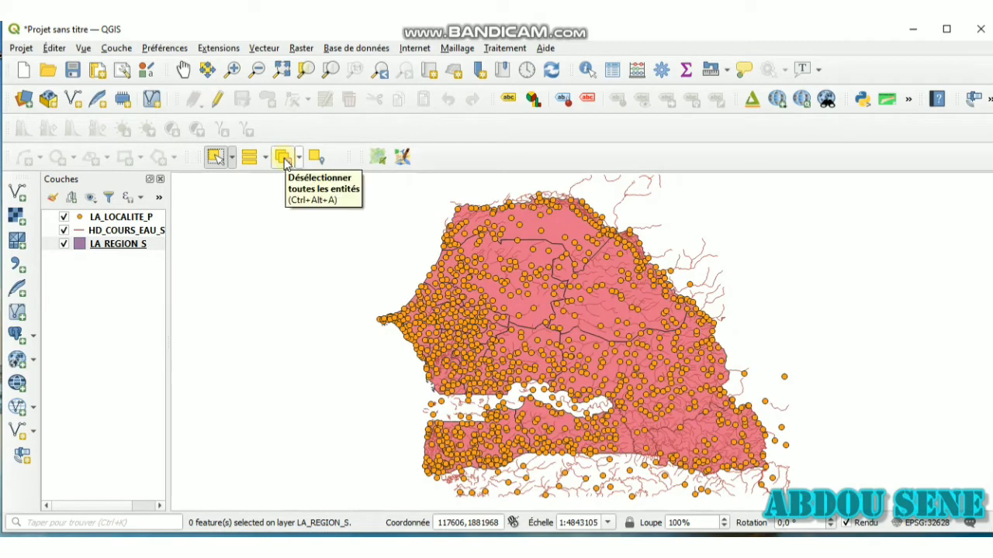
- Make HD_COURS_EAU_S the active layer and select one watercourse on the northern edge of the country
{"action": "left_click", "coordinate": [138, 231]}
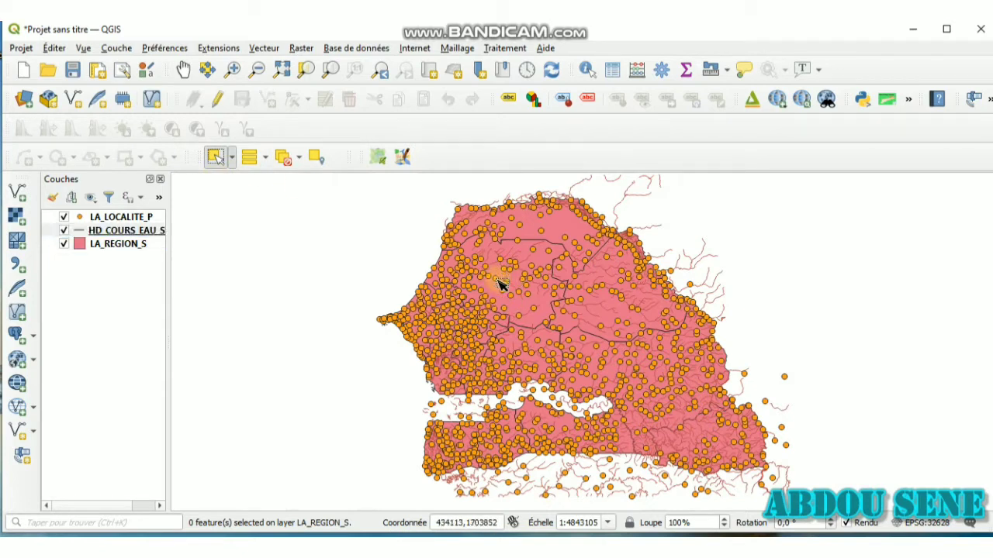
{"action": "left_click", "coordinate": [573, 202]}
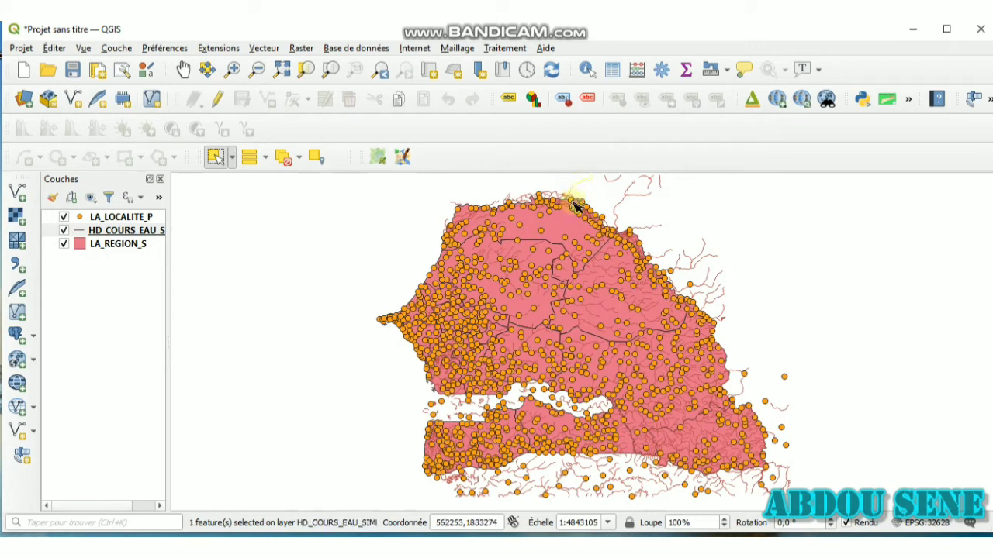
- Make LA_REGION_S active, pick the region in the middle of the country, and deselect the features of all layers
{"action": "left_click", "coordinate": [130, 245]}
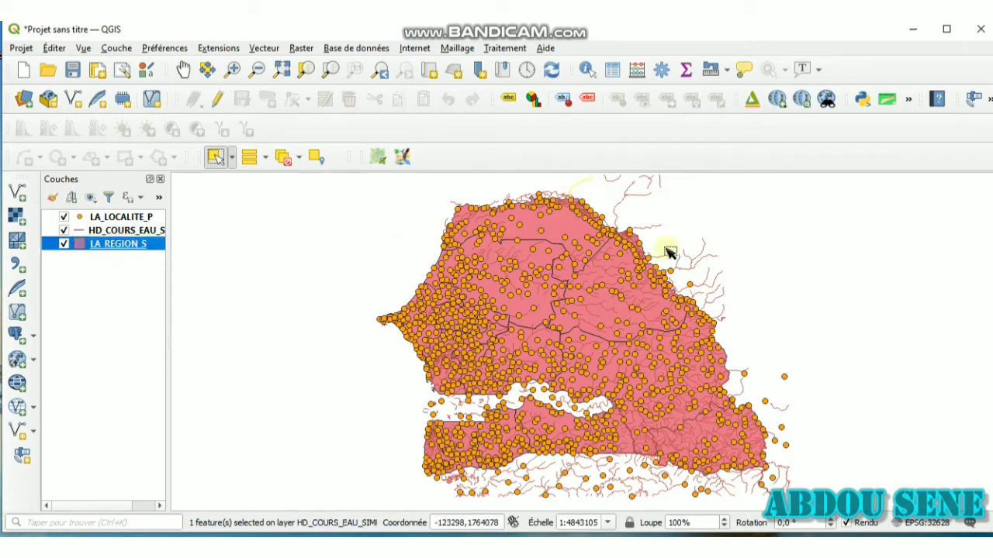
{"action": "left_click", "coordinate": [543, 309]}
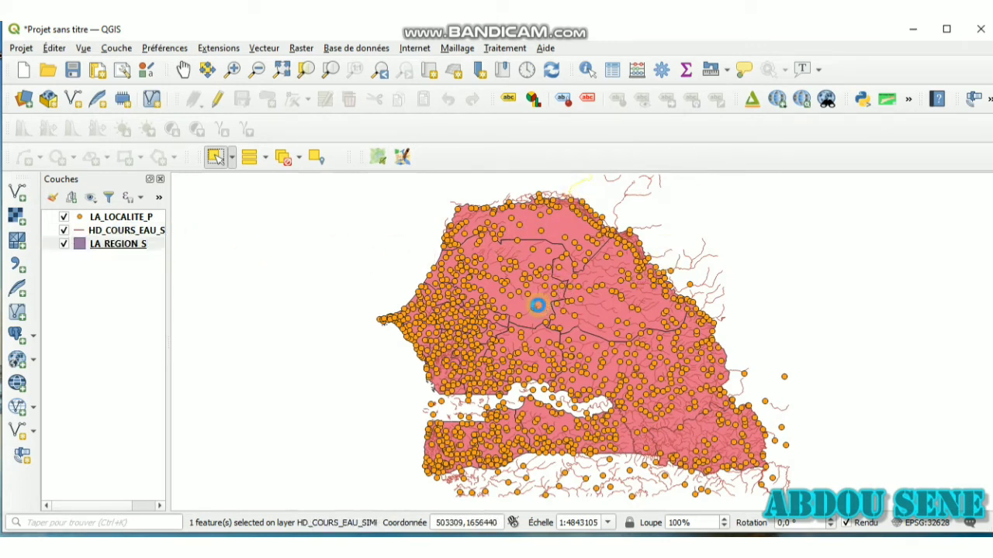
{"action": "left_click", "coordinate": [284, 158]}
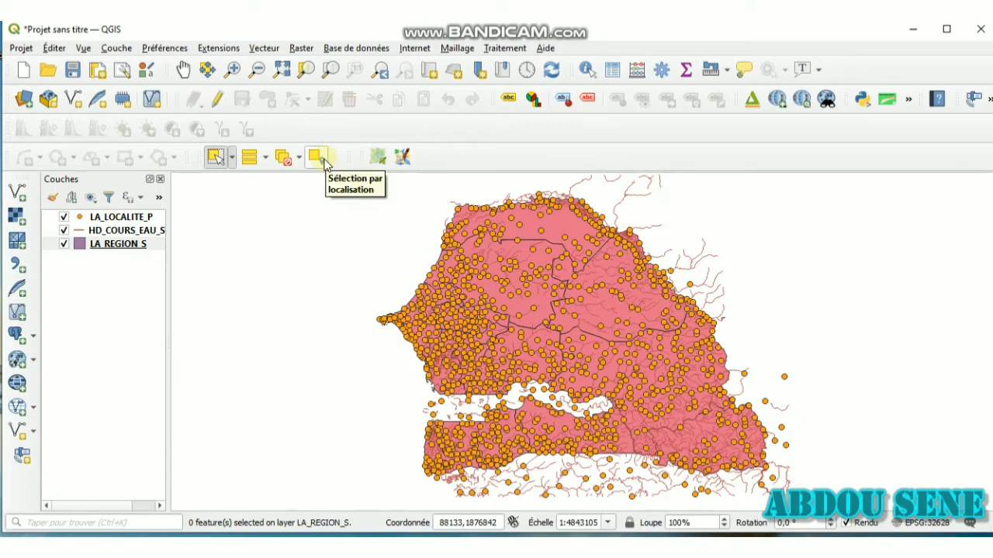
- Open the processing toolbox
{"action": "left_click", "coordinate": [504, 48]}
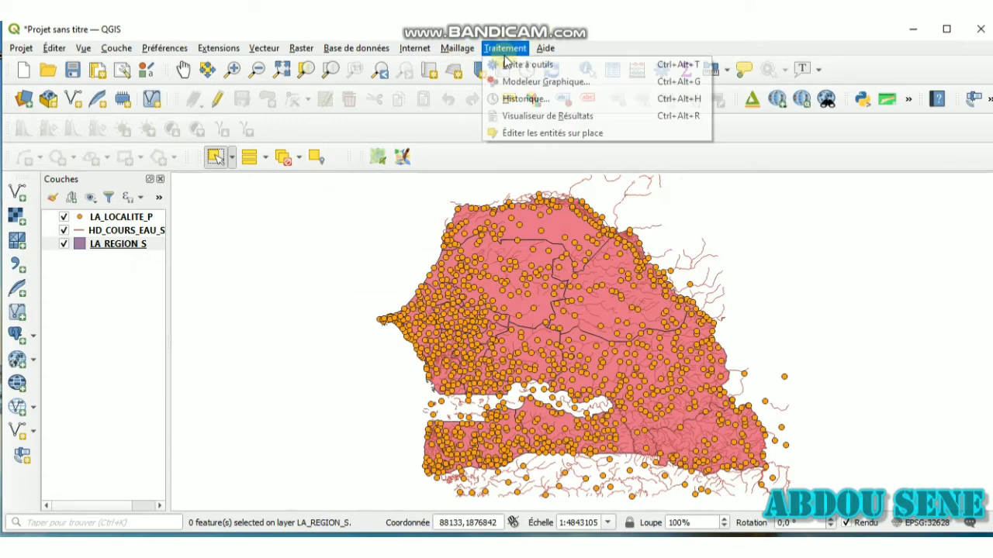
{"action": "left_click", "coordinate": [509, 66]}
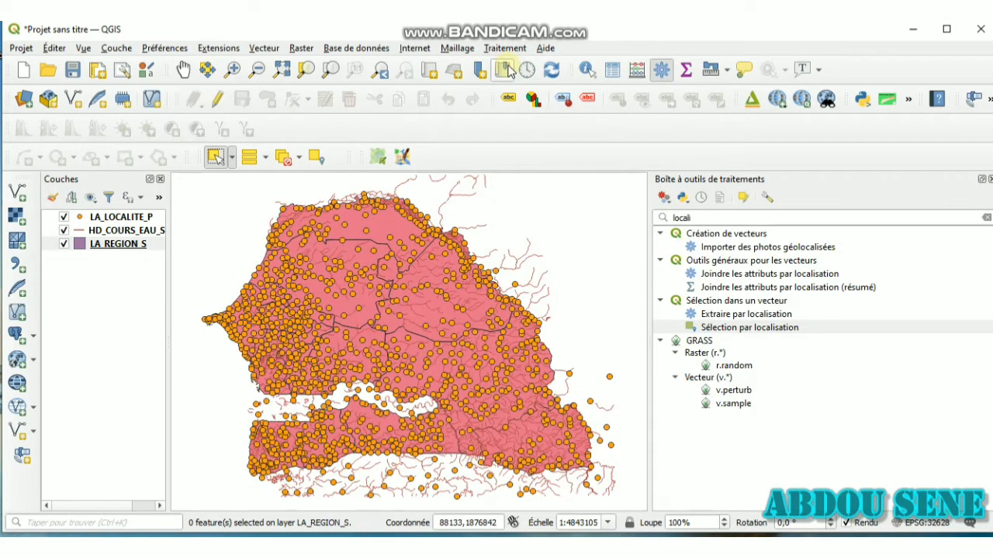
- Run Sélection par localisation to select the HD_COURS_EAU_SIMPLE_L features matching only "est à l'intérieur" against LA_REGION_S, and close the tool
{"action": "double_click", "coordinate": [682, 217]}
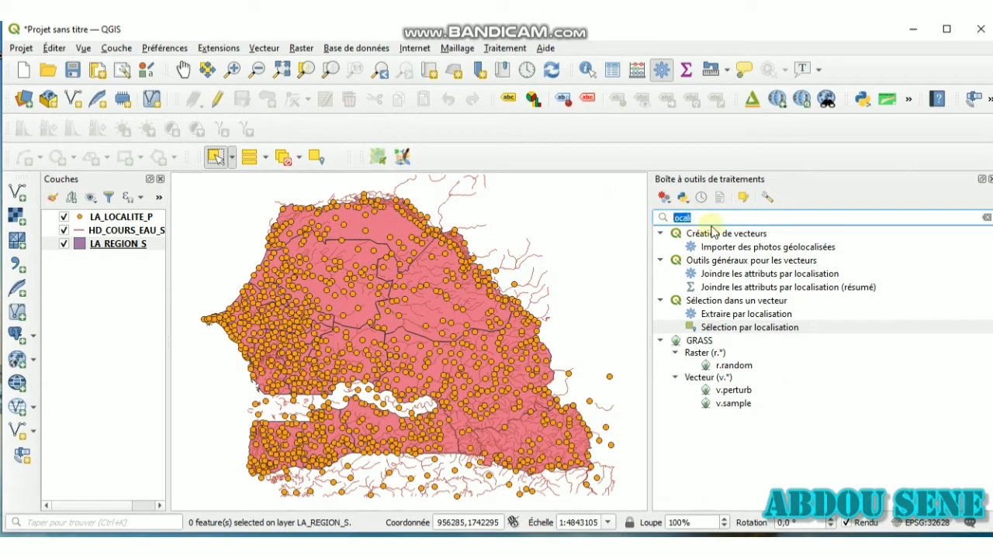
{"action": "double_click", "coordinate": [743, 327]}
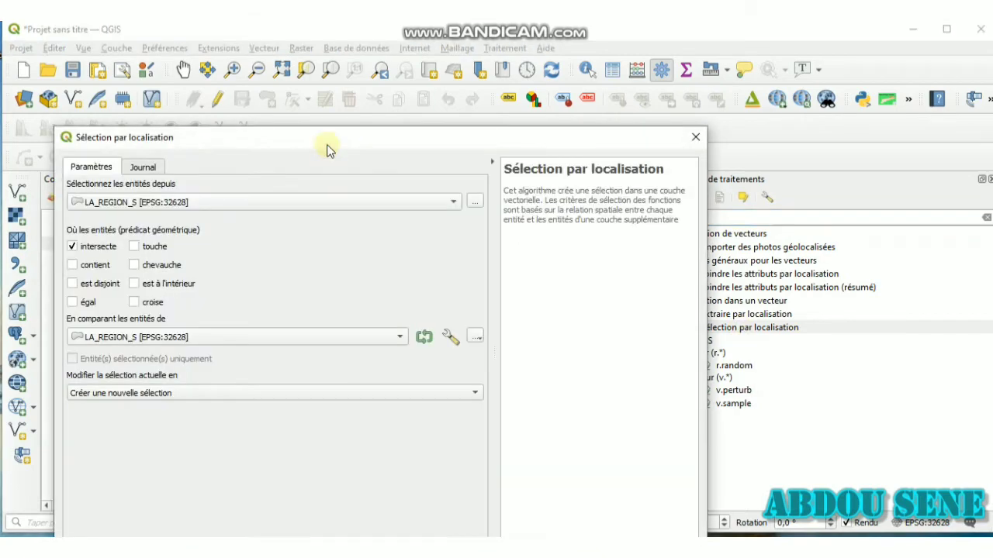
{"action": "left_click_drag", "start_coordinate": [327, 147], "coordinate": [346, 69]}
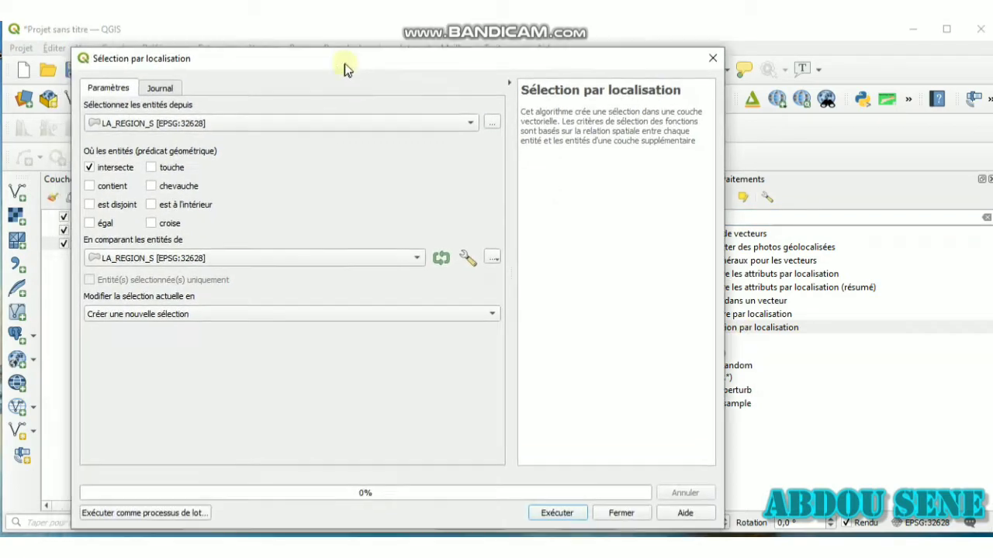
{"action": "left_click", "coordinate": [241, 125]}
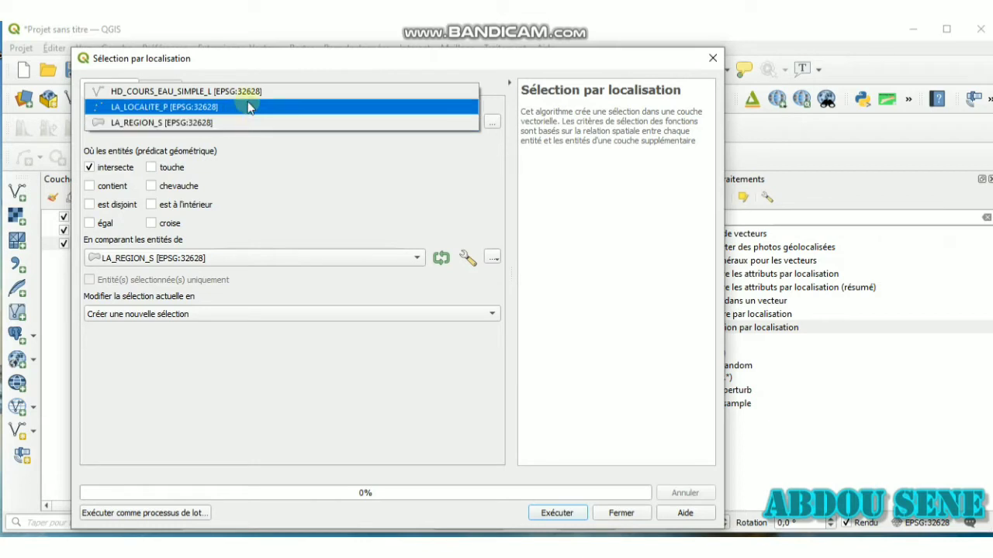
{"action": "left_click", "coordinate": [249, 91]}
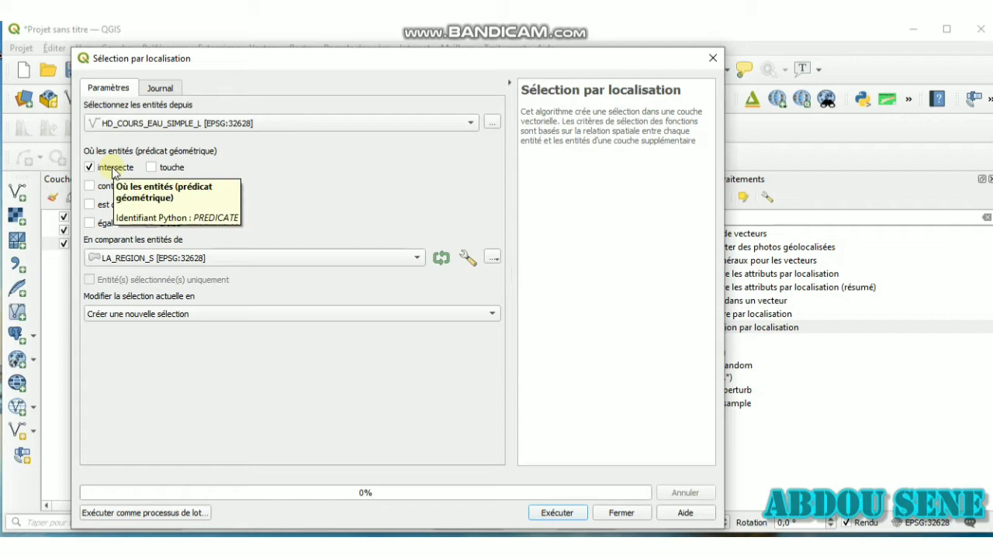
{"action": "left_click", "coordinate": [102, 170]}
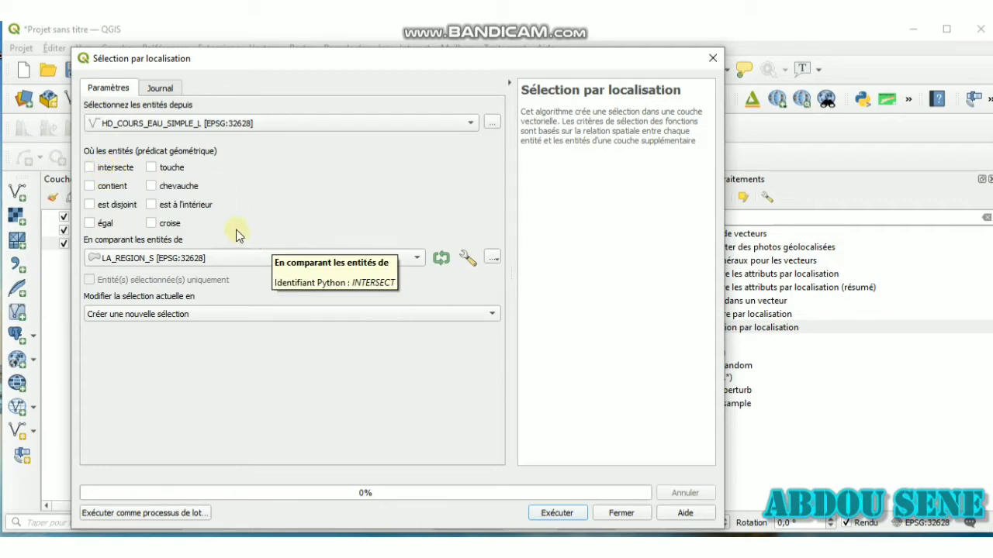
{"action": "left_click", "coordinate": [158, 206]}
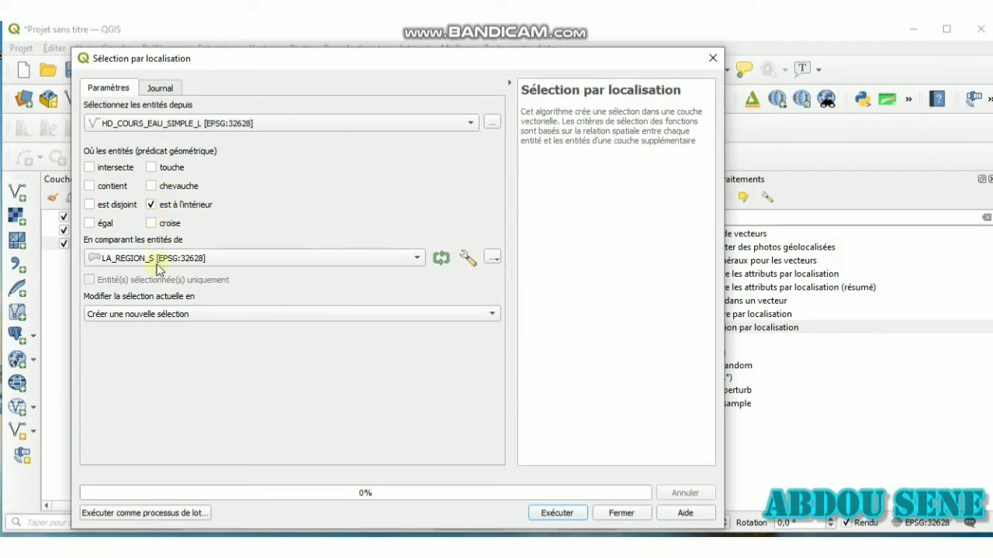
{"action": "left_click", "coordinate": [566, 515]}
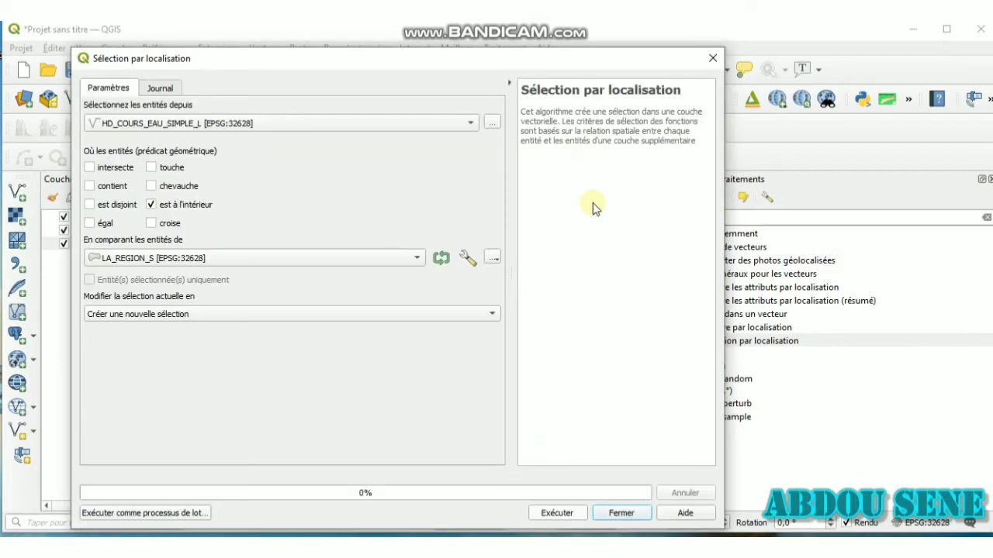
{"action": "left_click", "coordinate": [713, 58]}
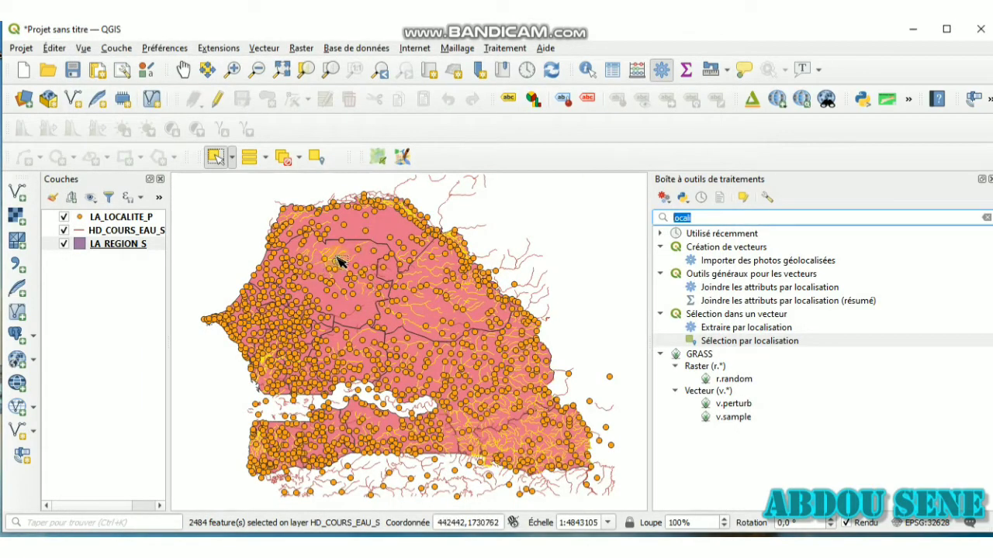
- Hide the LA_LOCALITE_P layer to inspect the selected watercourses
{"action": "left_click", "coordinate": [66, 217]}
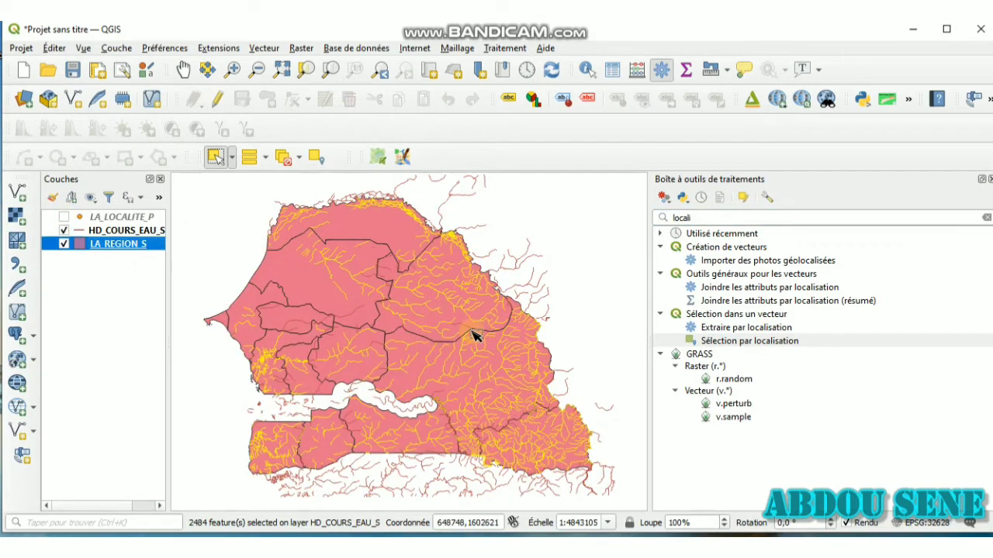
{"action": "scroll", "coordinate": [440, 273], "scroll_direction": "up", "scroll_amount": 2}
{"action": "scroll", "coordinate": [440, 273], "scroll_direction": "down", "scroll_amount": 2}
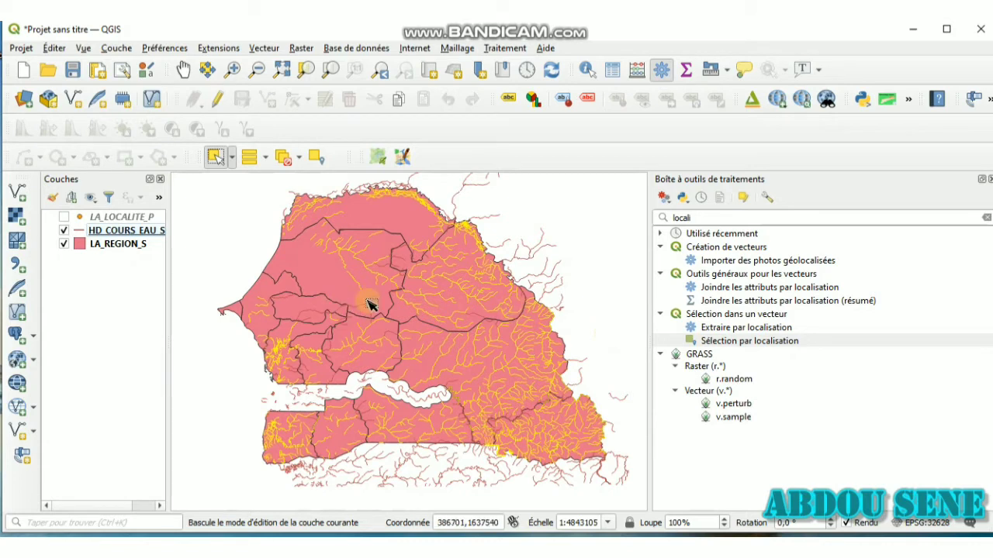
- Select the large north-western region of LA_REGION_S, and clear the selection on the HD_COURS_EAU_S watercourse layer
{"action": "left_click", "coordinate": [136, 245]}
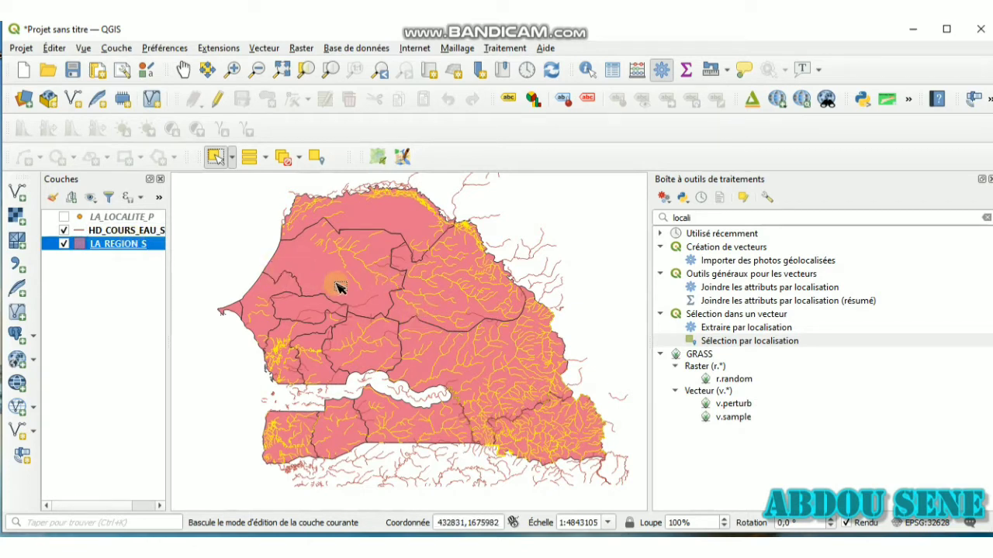
{"action": "left_click", "coordinate": [306, 275]}
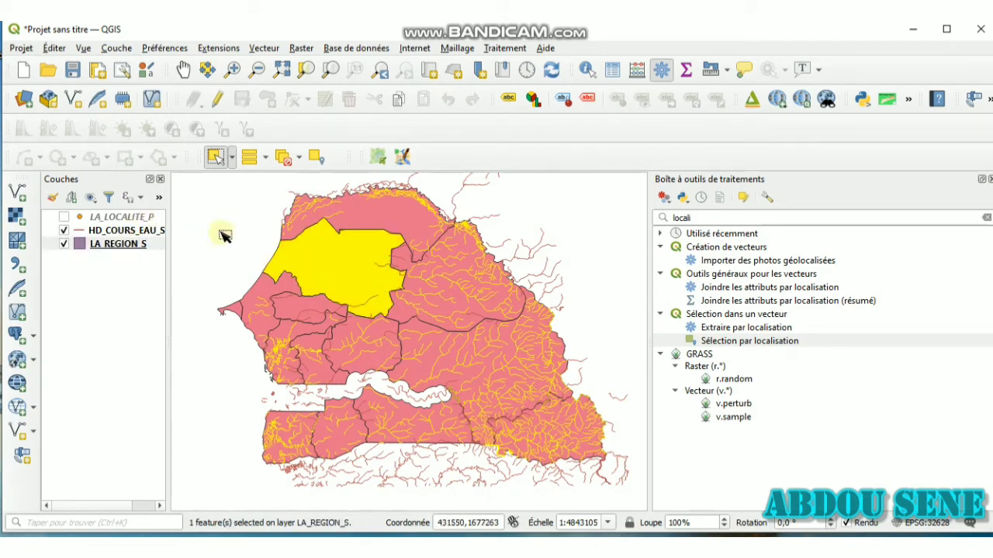
{"action": "left_click", "coordinate": [124, 231]}
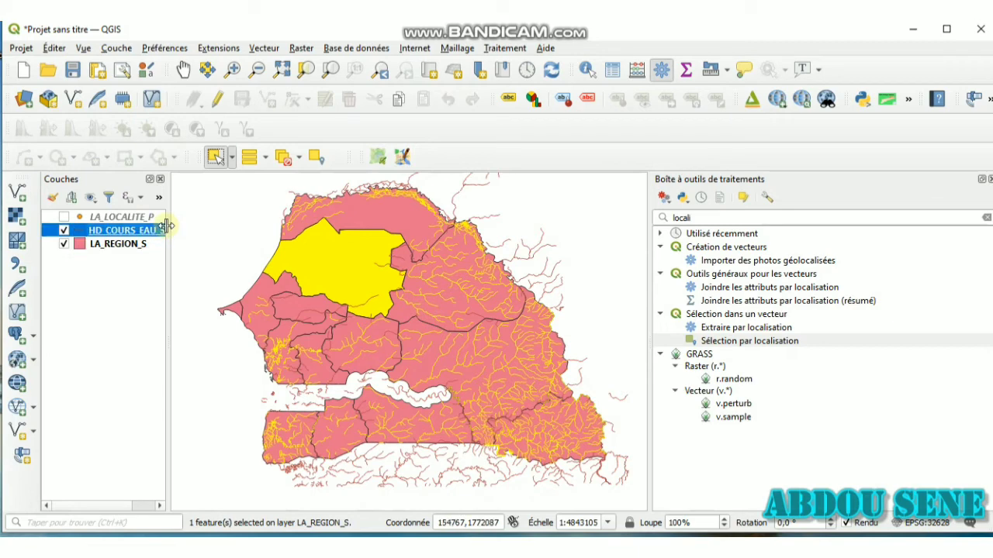
{"action": "left_click", "coordinate": [348, 240]}
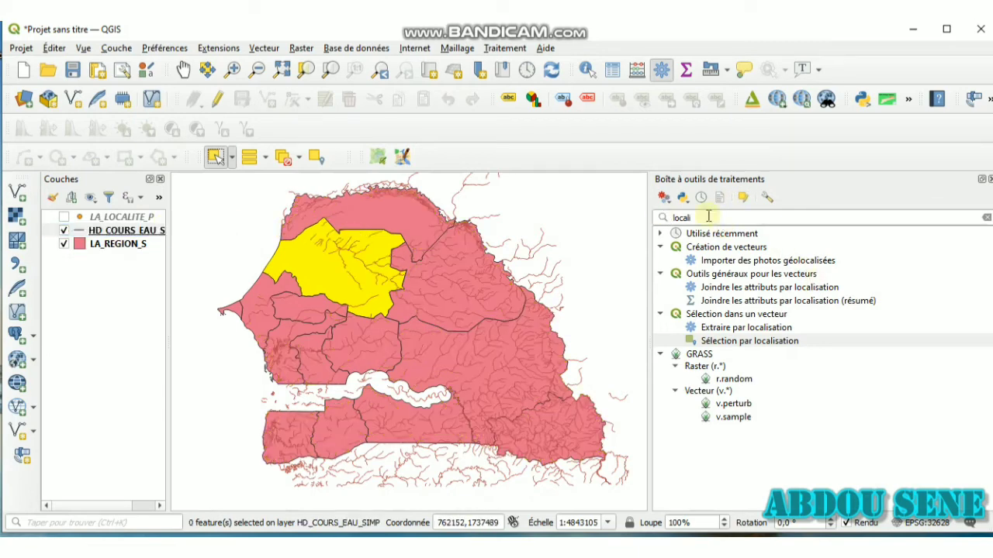
- Select by location the HD_COURS_EAU_SIMPLE_L features with "est à l'intérieur" only, compared with the selected features of LA_REGION_S only, and close the tool
{"action": "left_click", "coordinate": [314, 159]}
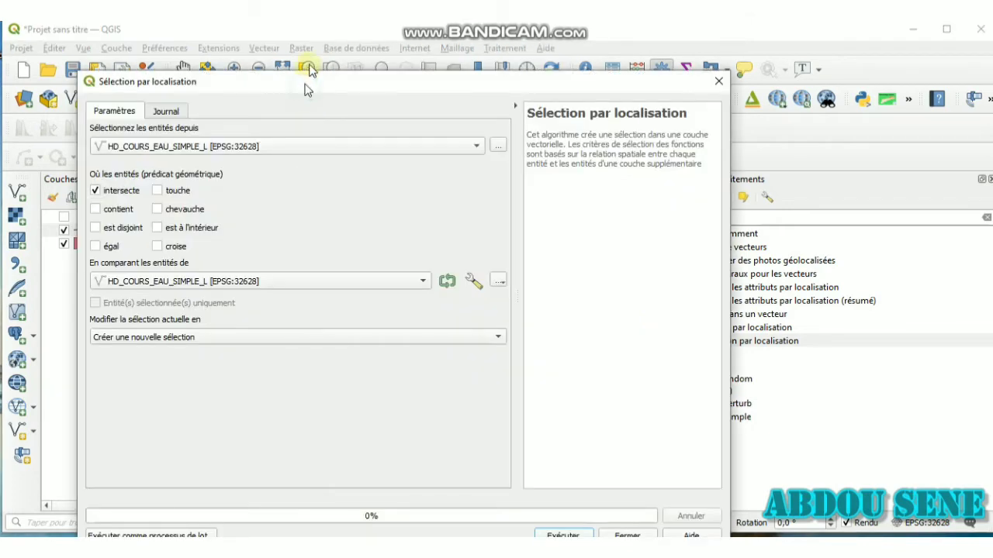
{"action": "left_click_drag", "start_coordinate": [307, 78], "coordinate": [312, 54]}
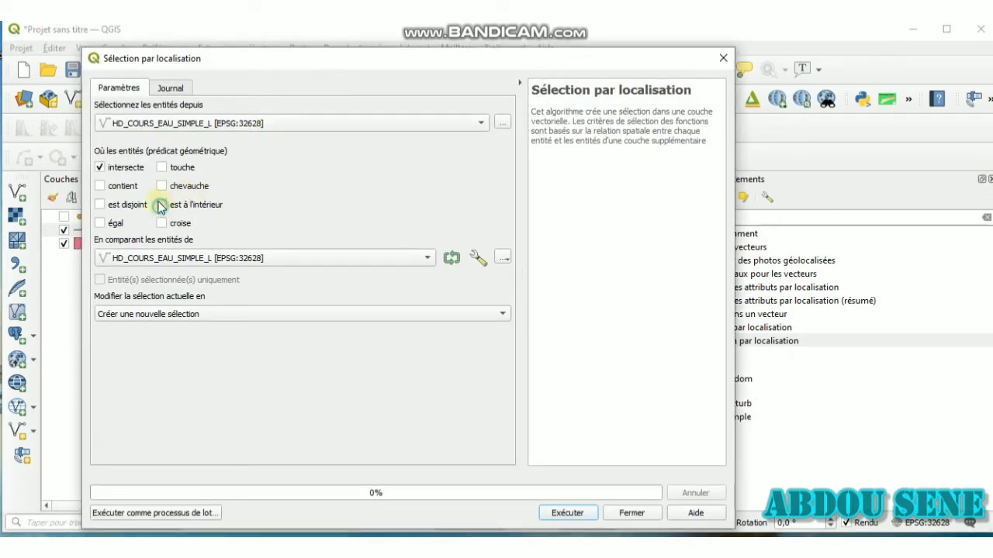
{"action": "left_click", "coordinate": [123, 171]}
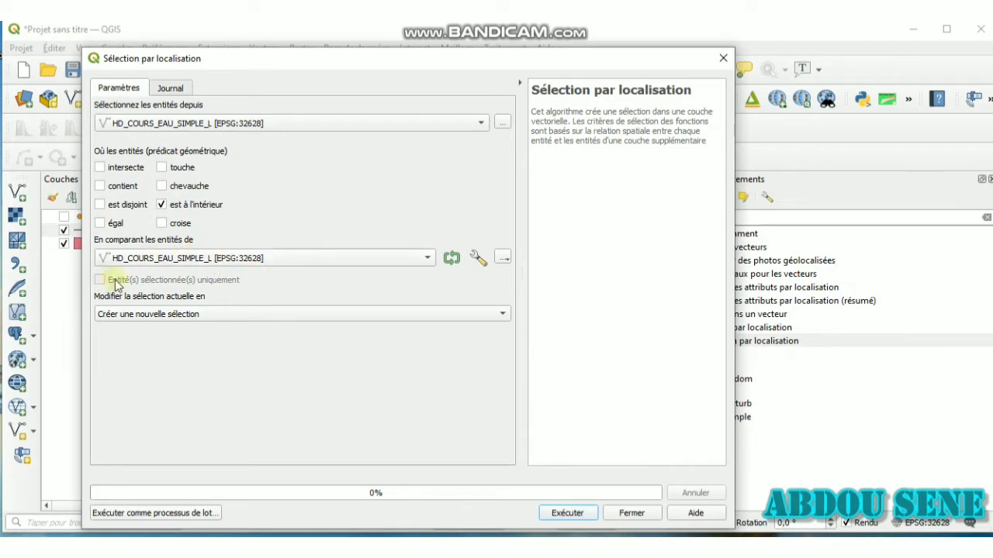
{"action": "left_click", "coordinate": [153, 261]}
{"action": "left_click", "coordinate": [155, 289]}
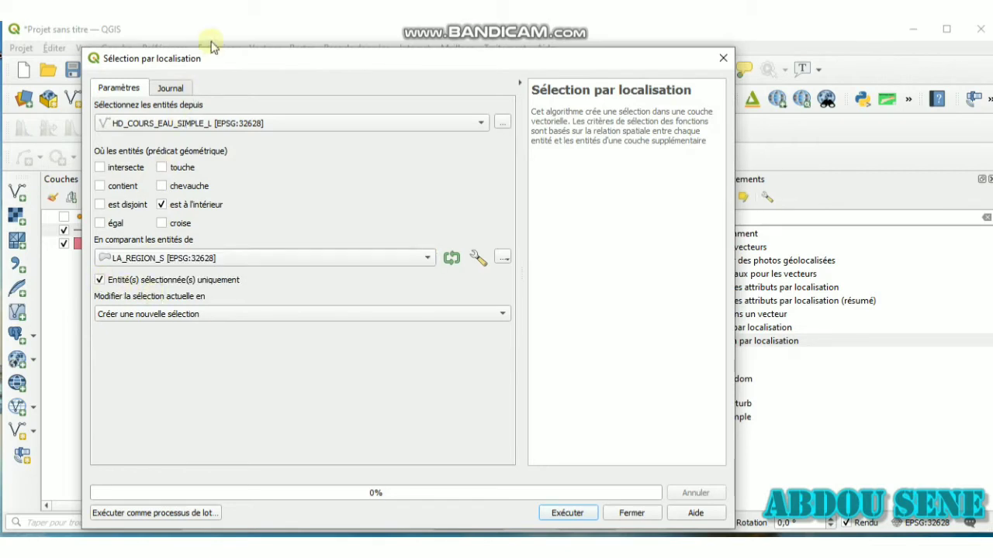
{"action": "left_click_drag", "start_coordinate": [221, 61], "coordinate": [238, 41]}
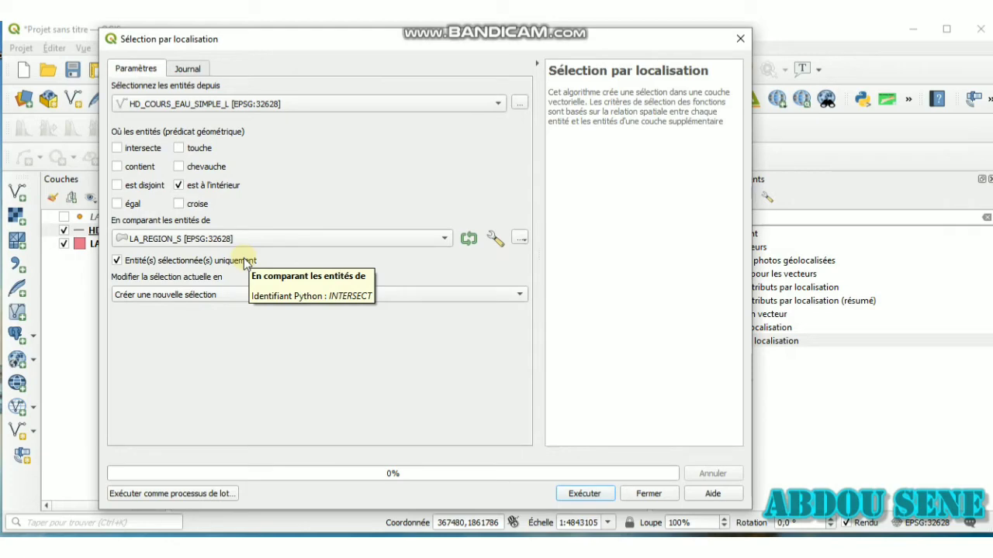
{"action": "left_click", "coordinate": [602, 495]}
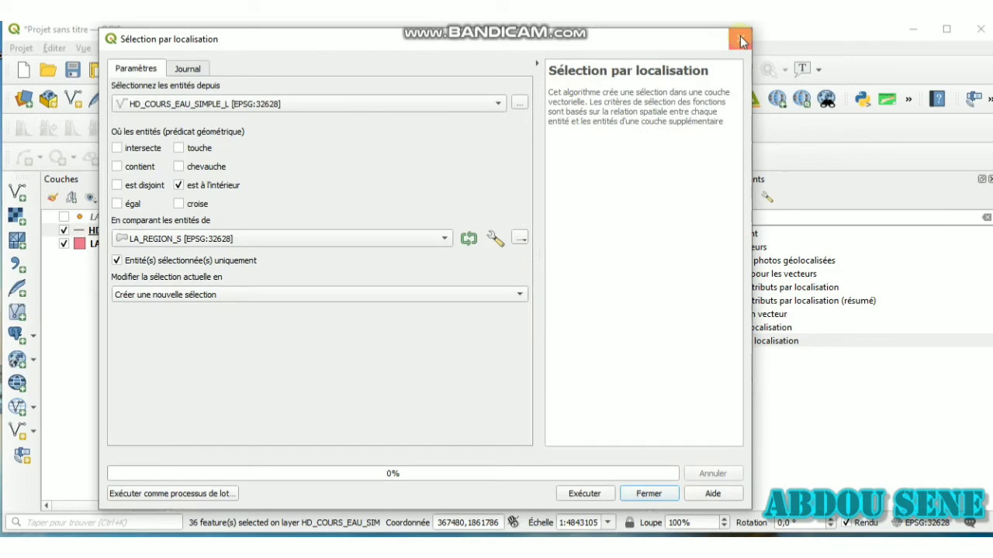
{"action": "left_click", "coordinate": [741, 38]}
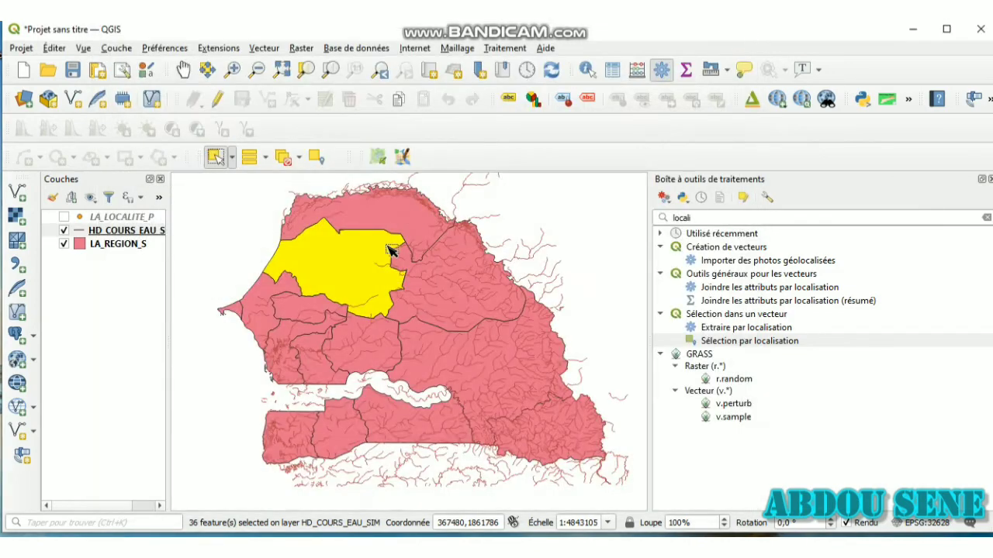
- Hide LA_REGION_S and show it again, clear its region selection, and inspect the selected watercourses up close
{"action": "left_click", "coordinate": [64, 245]}
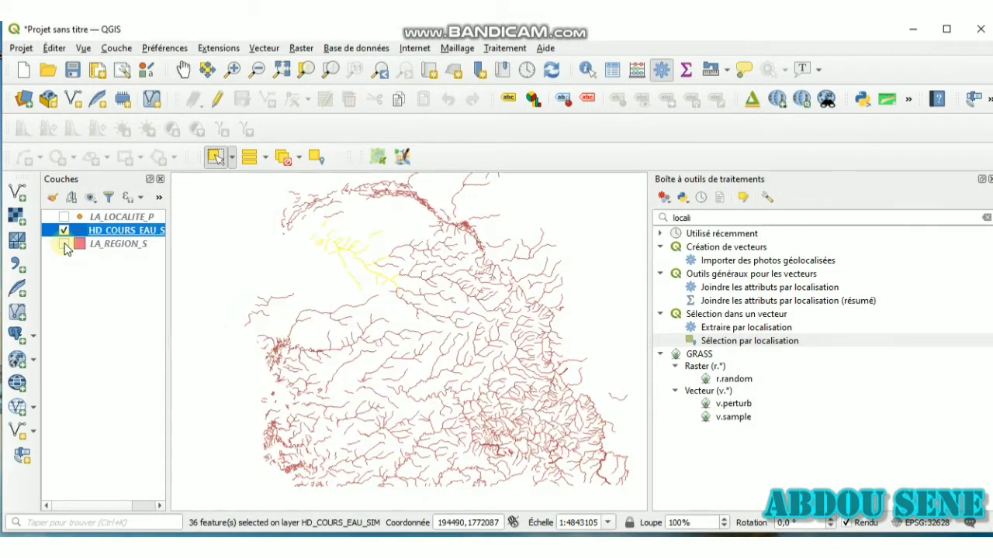
{"action": "left_click", "coordinate": [64, 245]}
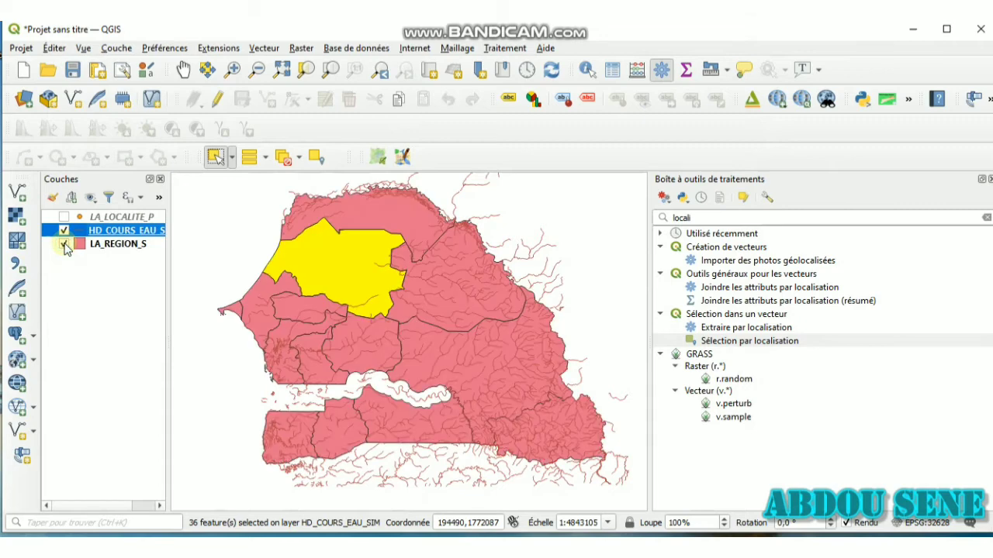
{"action": "key", "text": "Down"}
{"action": "left_click", "coordinate": [209, 238]}
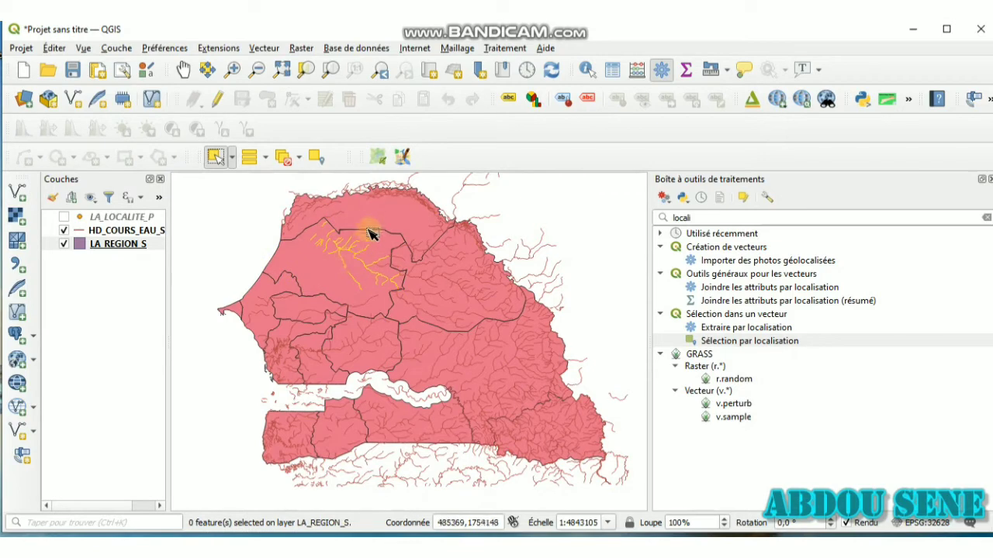
{"action": "scroll", "coordinate": [346, 233], "scroll_direction": "up", "scroll_amount": 3}
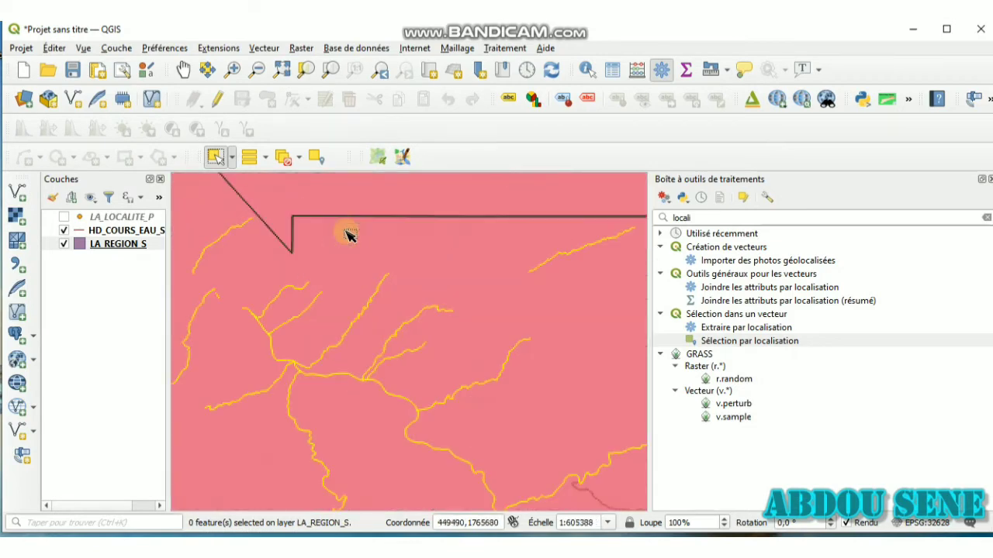
{"action": "scroll", "coordinate": [344, 233], "scroll_direction": "down", "scroll_amount": 3}
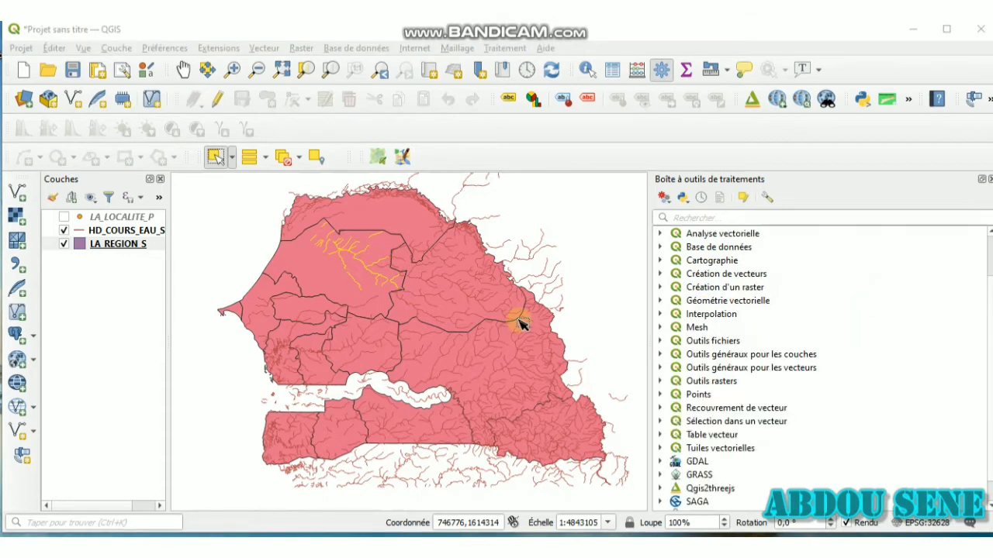
- Search the processing toolbox for "select" and open the Sélection par attribut tool
{"action": "left_click", "coordinate": [720, 220]}
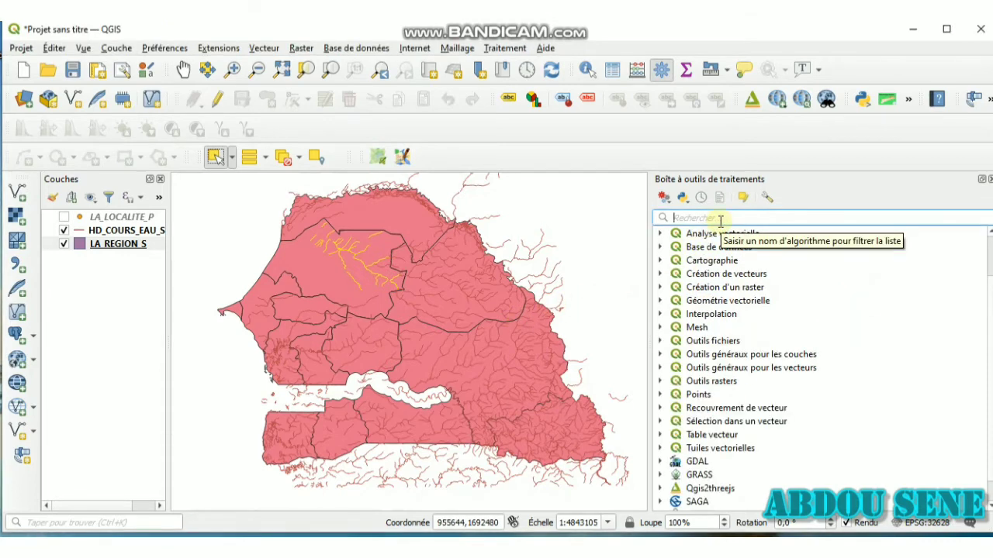
{"action": "type", "text": "select"}
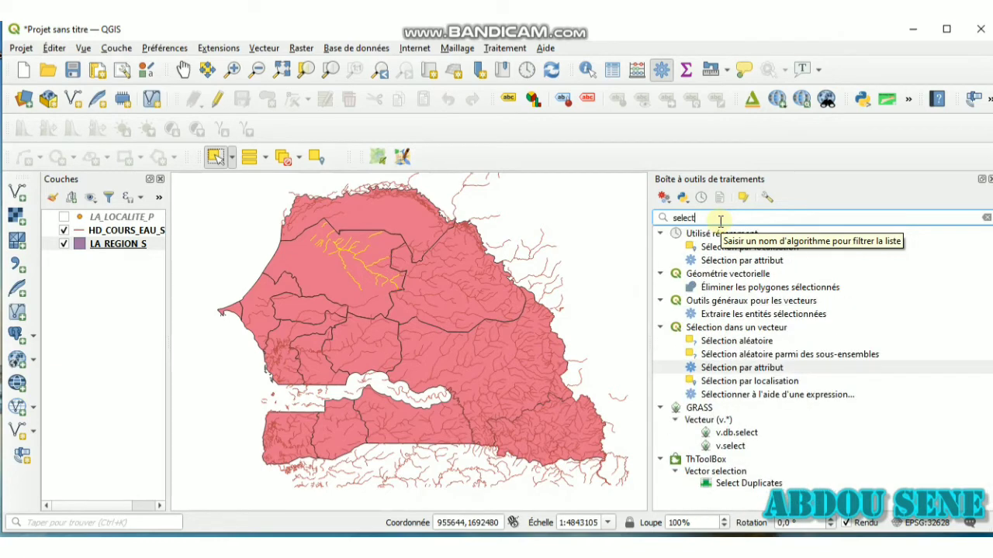
{"action": "left_click", "coordinate": [735, 345]}
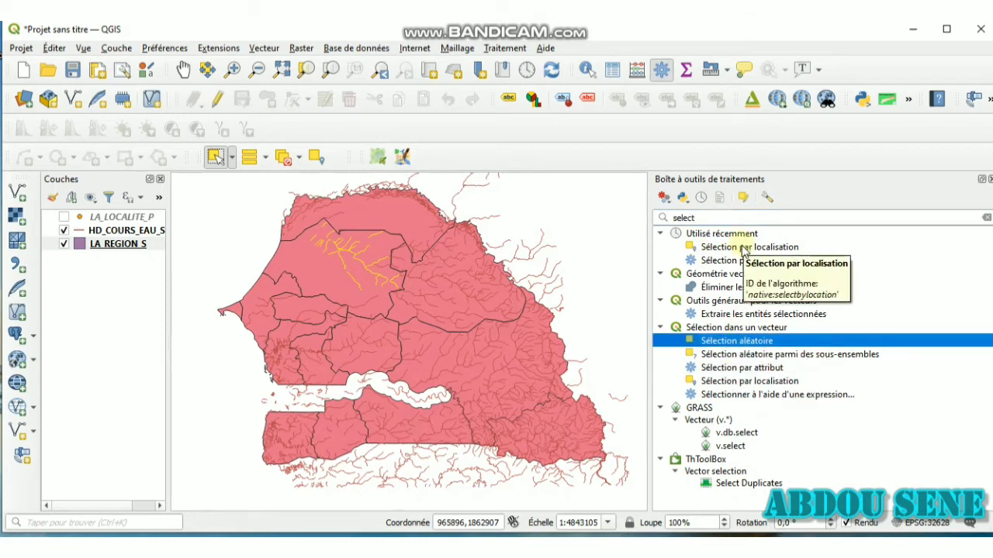
{"action": "left_click", "coordinate": [744, 247]}
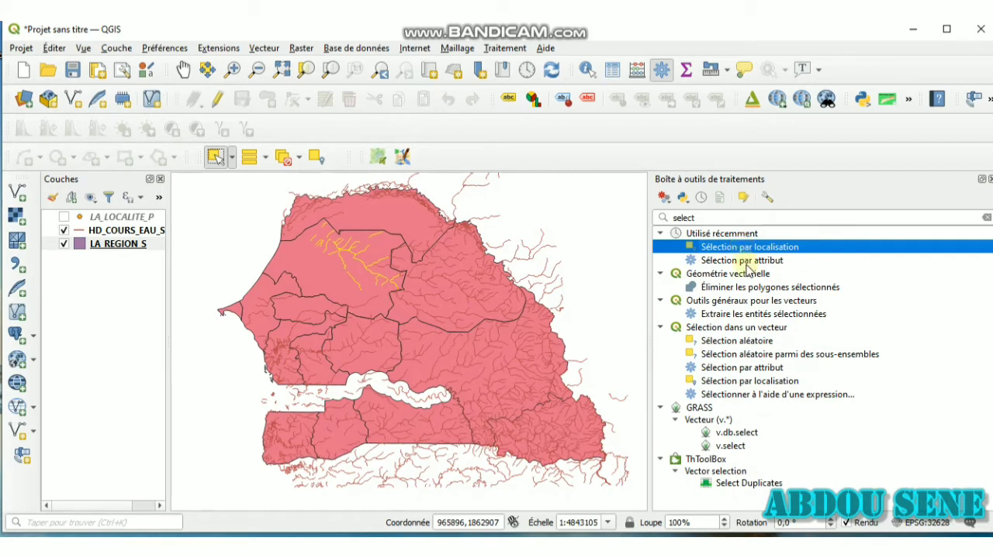
{"action": "left_click", "coordinate": [750, 262]}
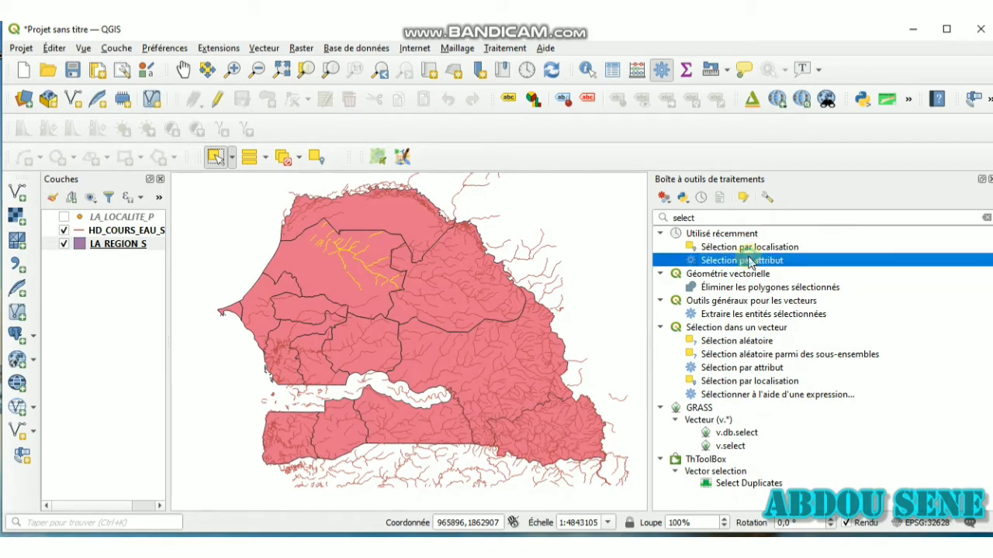
{"action": "double_click", "coordinate": [743, 265]}
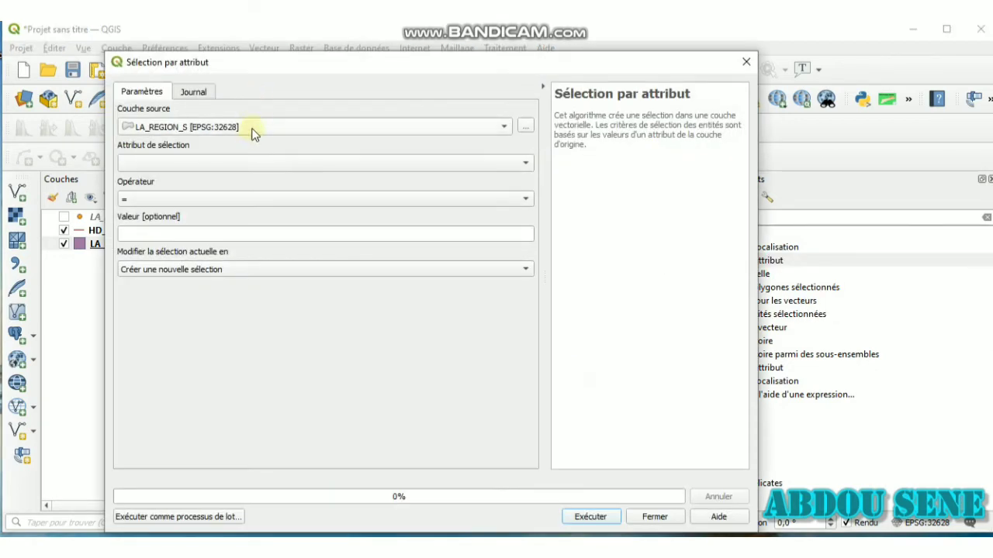
- Select by attribute the LA_LOCALITE_P features whose TYPELOCAL equals 1, as a new selection, and close the tool
{"action": "left_click_drag", "start_coordinate": [271, 68], "coordinate": [273, 45]}
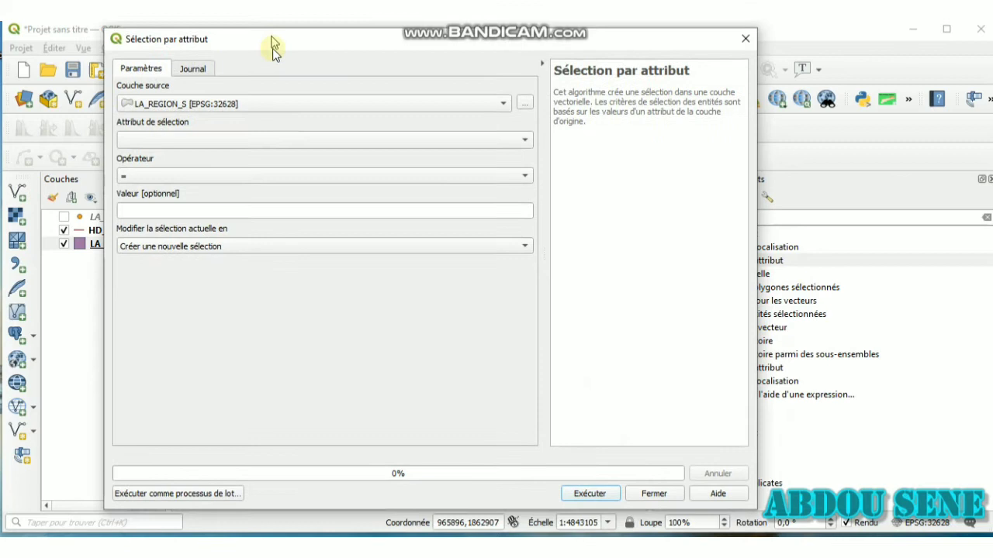
{"action": "left_click", "coordinate": [266, 106]}
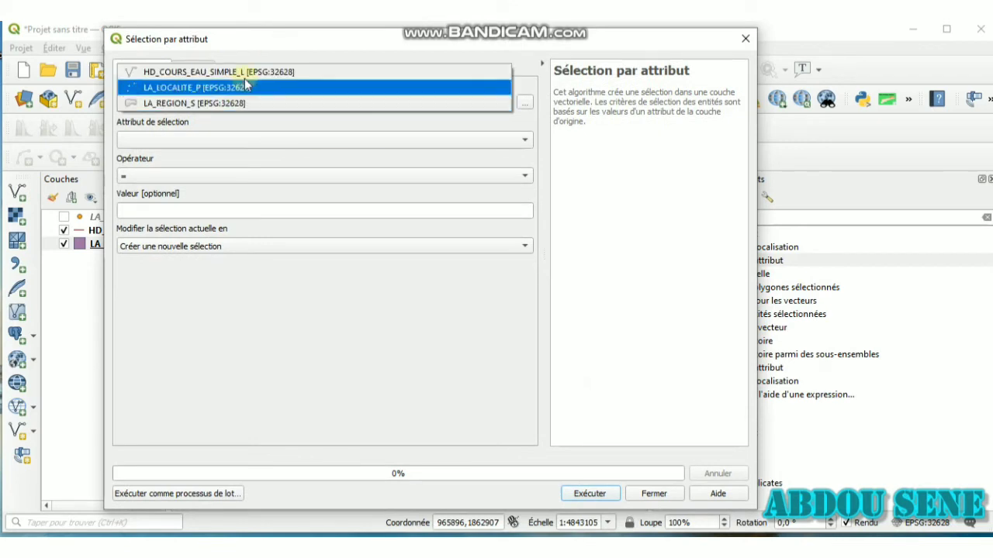
{"action": "left_click", "coordinate": [245, 89]}
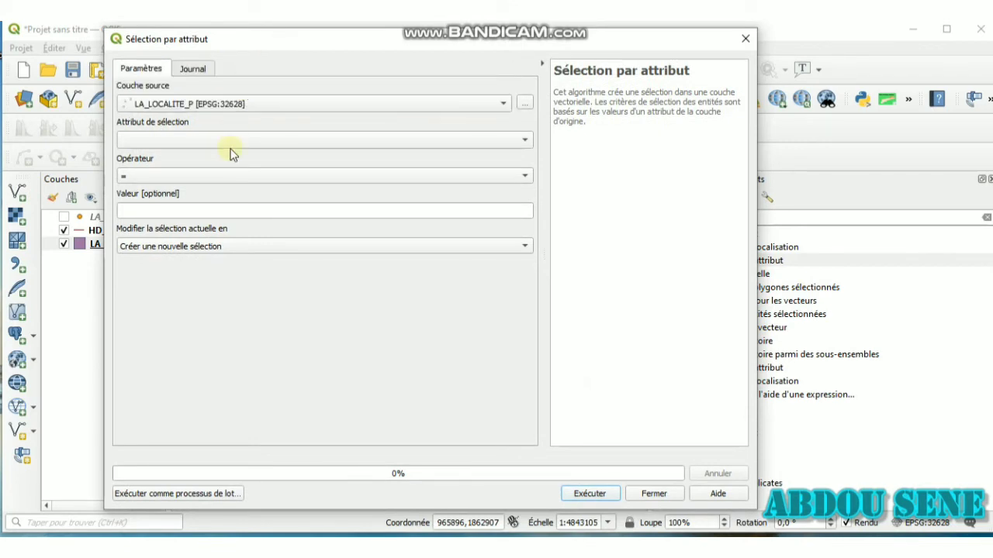
{"action": "left_click", "coordinate": [230, 142]}
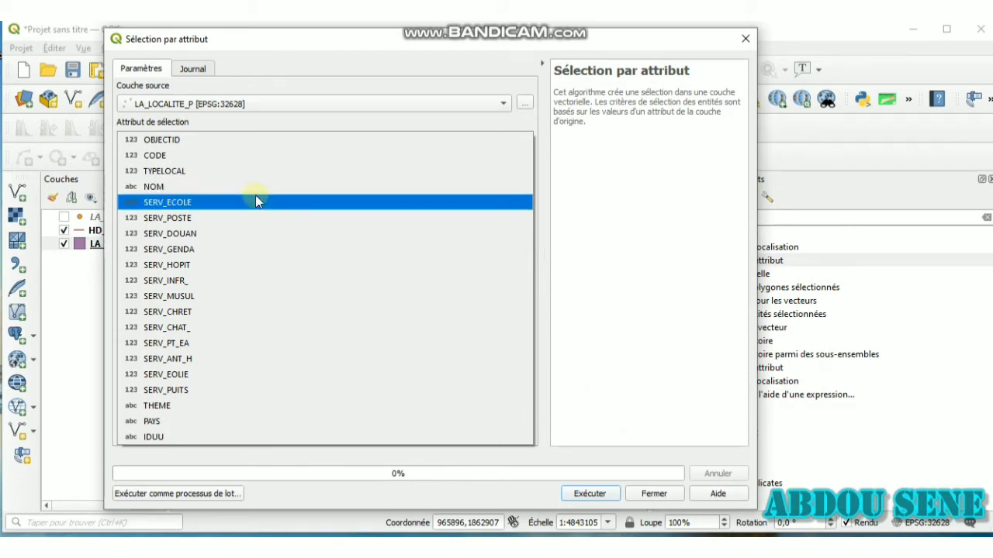
{"action": "left_click", "coordinate": [248, 171]}
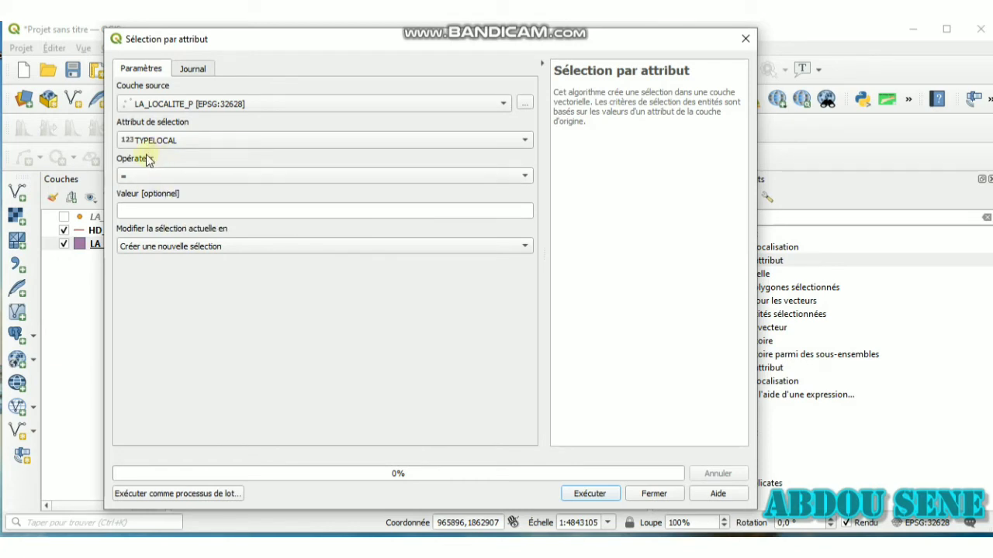
{"action": "left_click", "coordinate": [162, 210]}
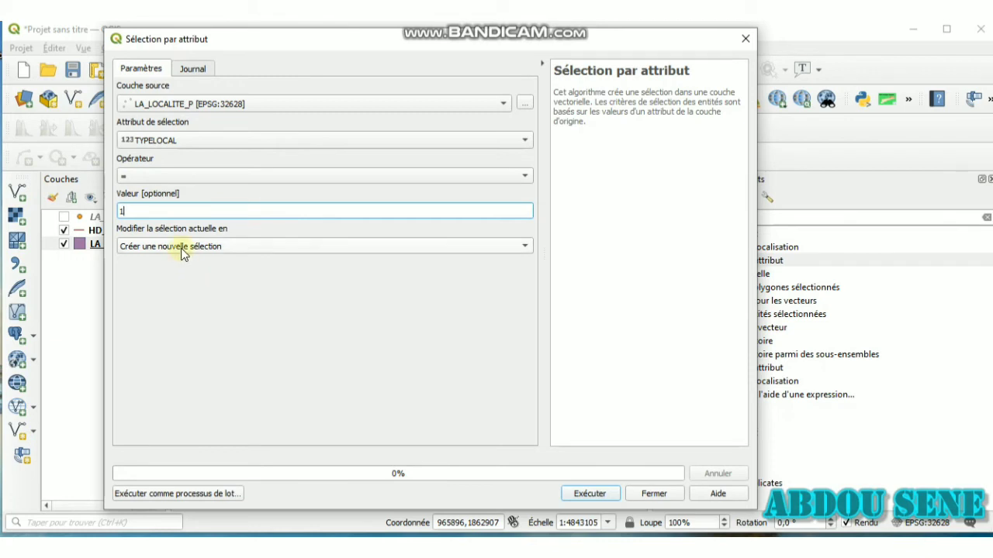
{"action": "left_click", "coordinate": [218, 251]}
{"action": "left_click", "coordinate": [219, 256]}
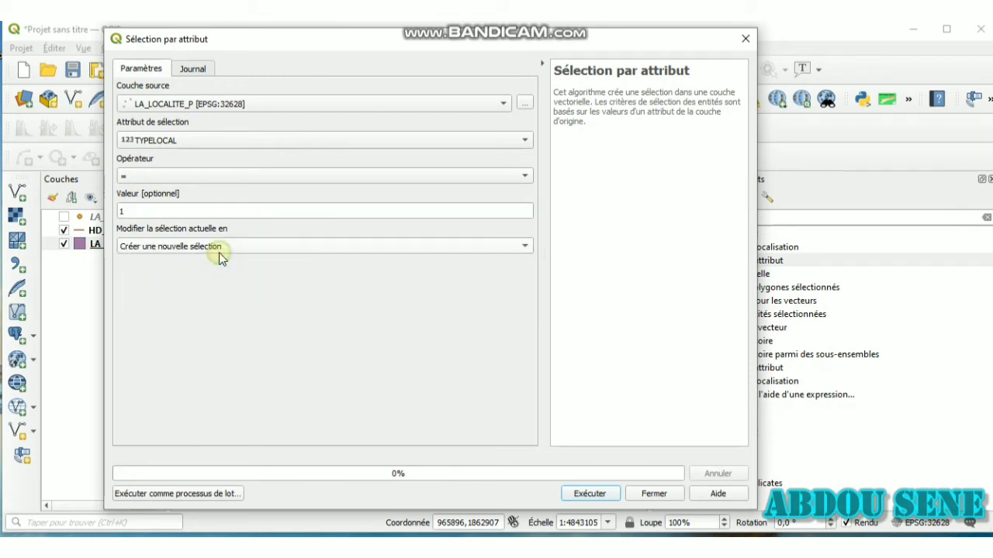
{"action": "left_click", "coordinate": [595, 493]}
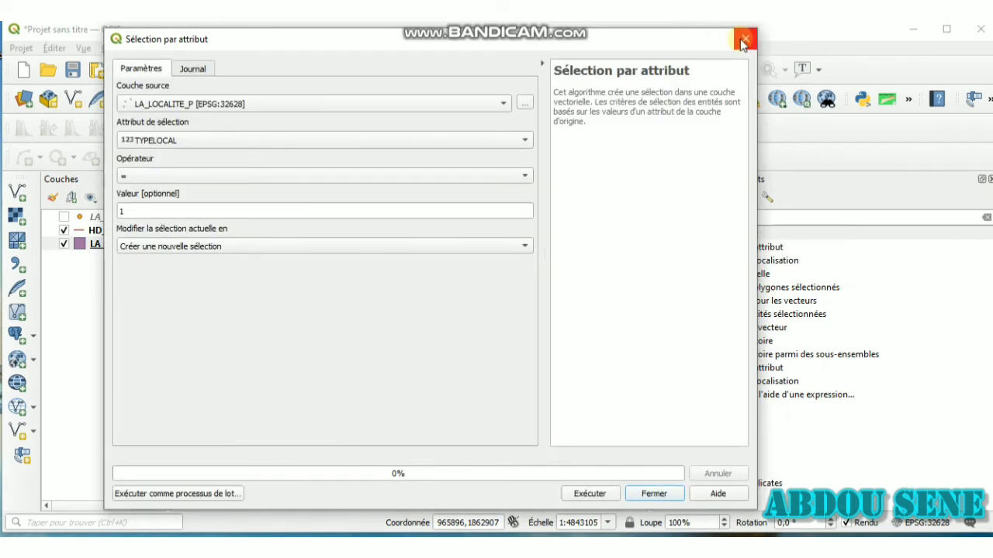
{"action": "left_click", "coordinate": [742, 45]}
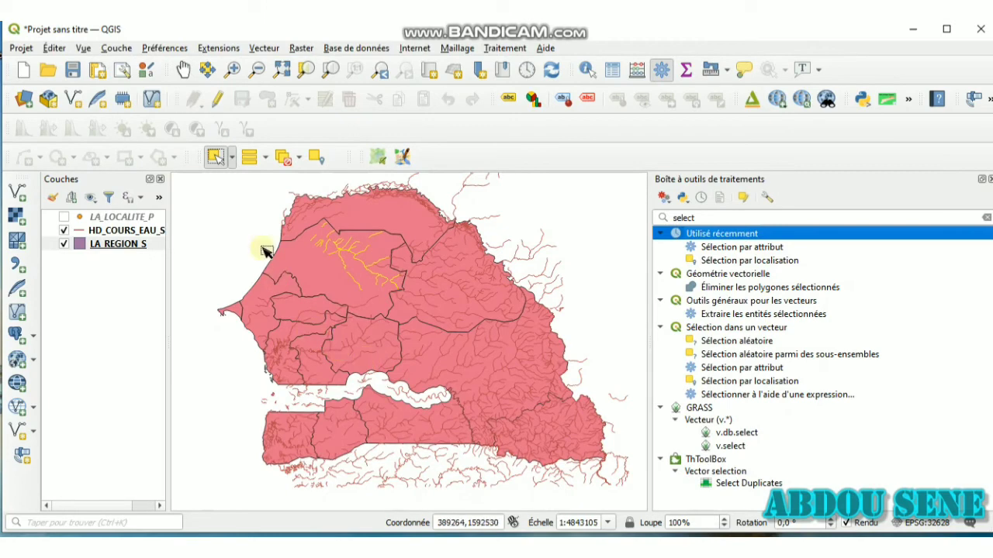
- Show the LA_LOCALITE_P layer, make it active, and identify the selected locality just south of the coastal islands
{"action": "left_click", "coordinate": [64, 217]}
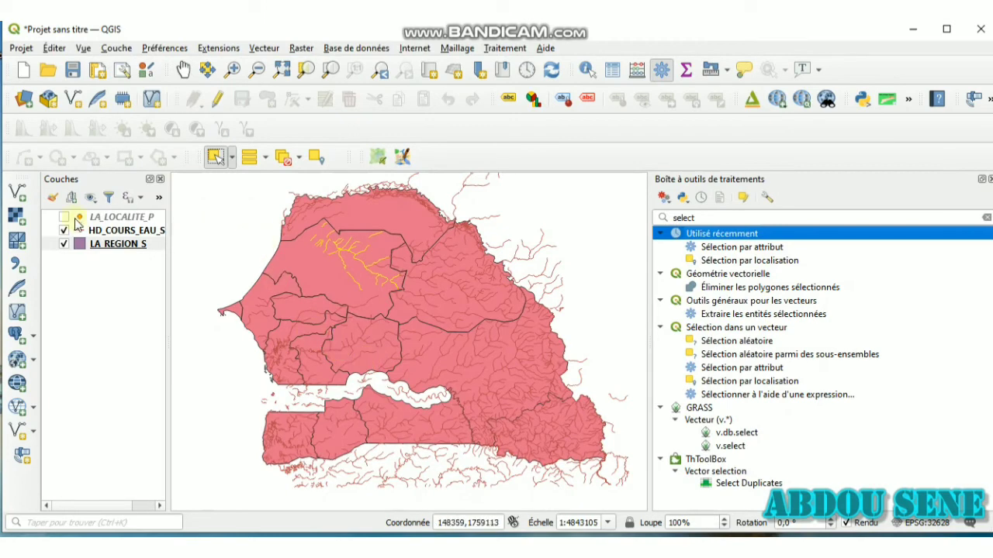
{"action": "left_click", "coordinate": [129, 221]}
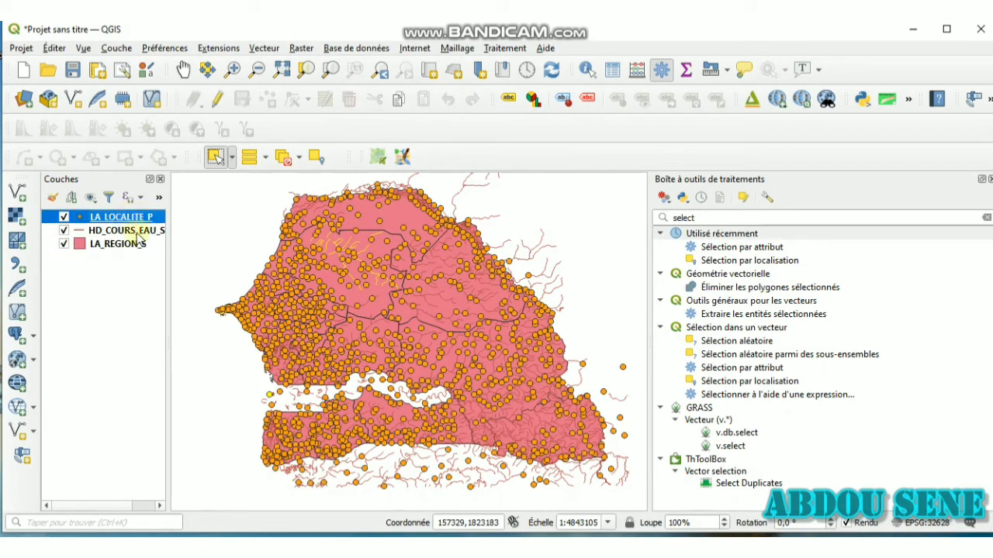
{"action": "left_click", "coordinate": [292, 71]}
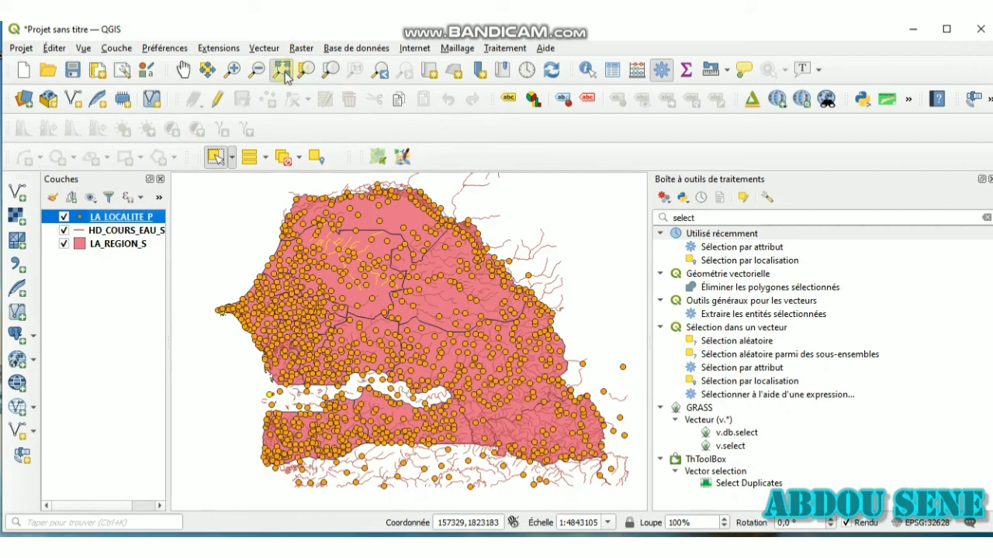
{"action": "left_click", "coordinate": [305, 72]}
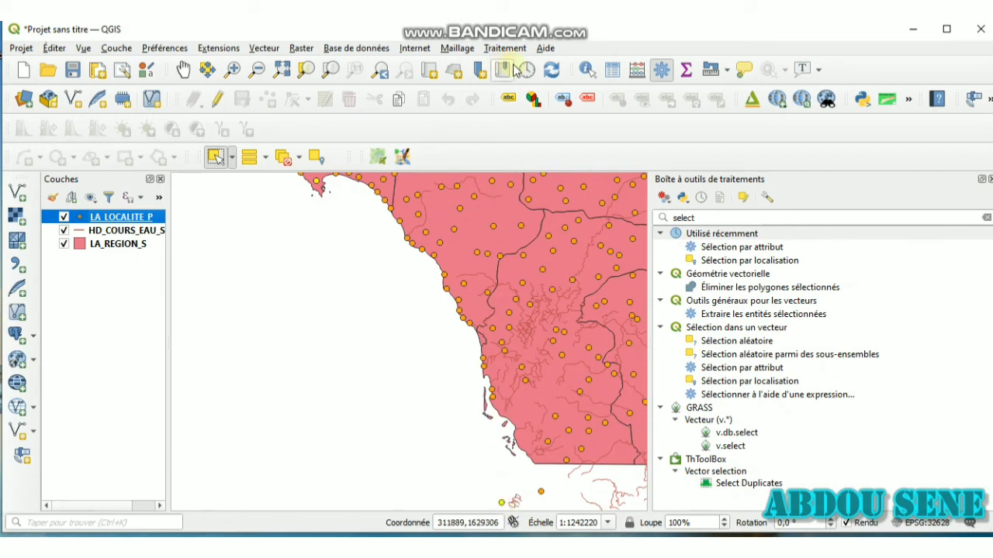
{"action": "left_click", "coordinate": [588, 70]}
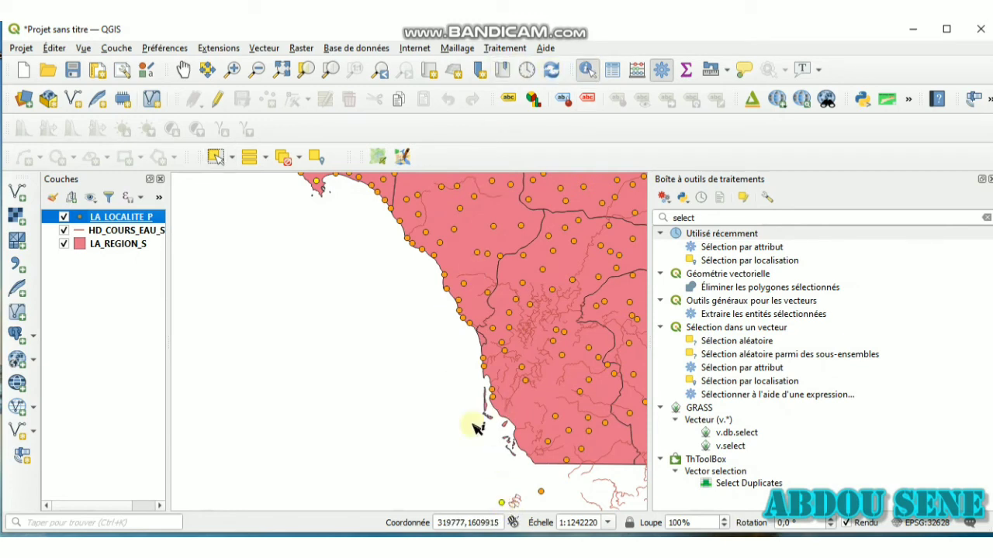
{"action": "left_click", "coordinate": [502, 504]}
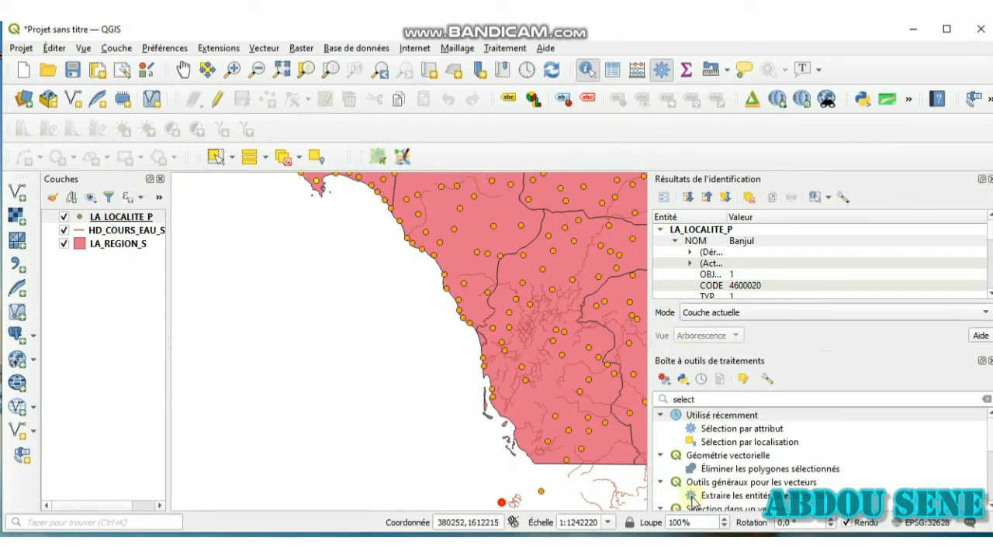
- Select the LA_LOCALITE_P features by attribute again on TYPELOCAL with another operator, as a new selection, and clear the identification results
{"action": "left_click", "coordinate": [729, 432]}
{"action": "double_click", "coordinate": [729, 431]}
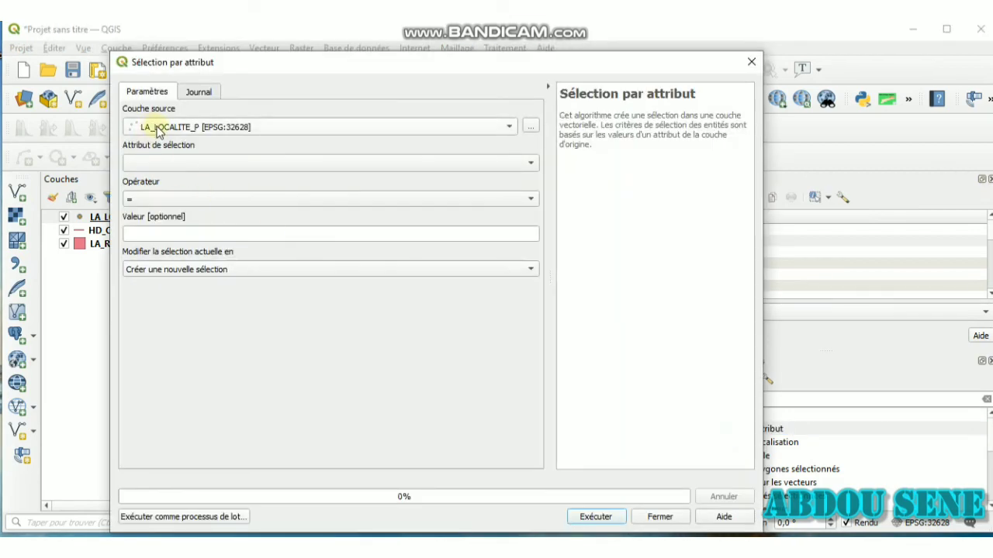
{"action": "left_click", "coordinate": [162, 162]}
{"action": "left_click", "coordinate": [174, 193]}
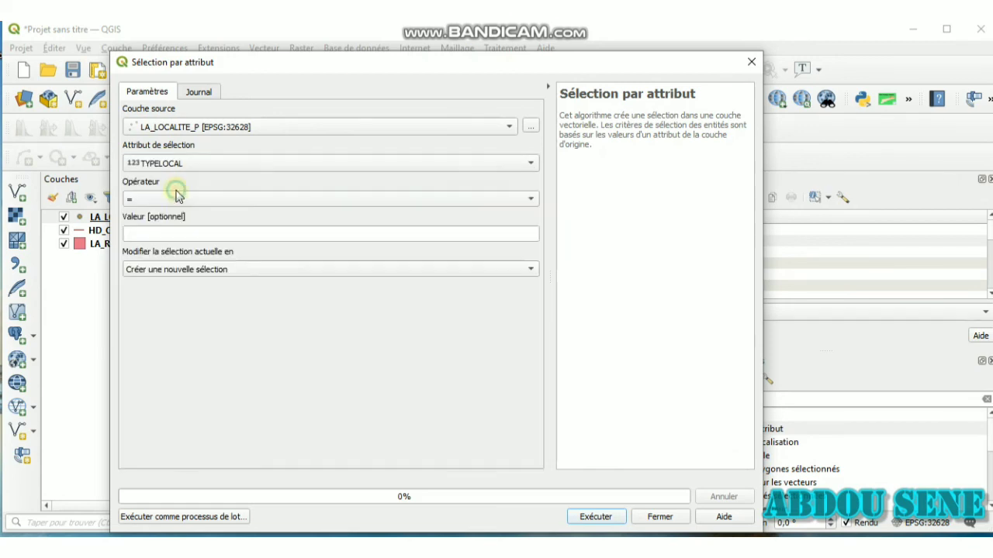
{"action": "left_click", "coordinate": [166, 199]}
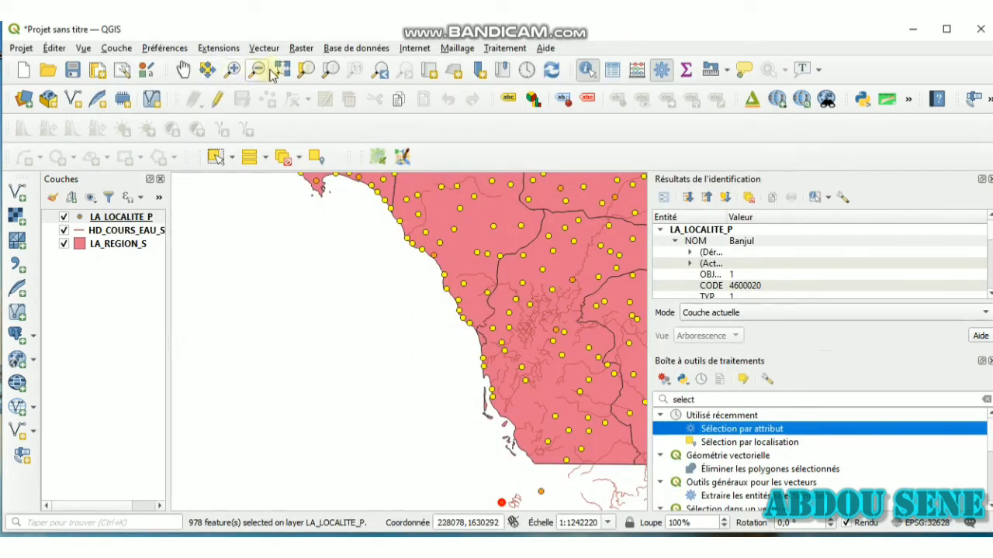
{"action": "left_click", "coordinate": [304, 69]}
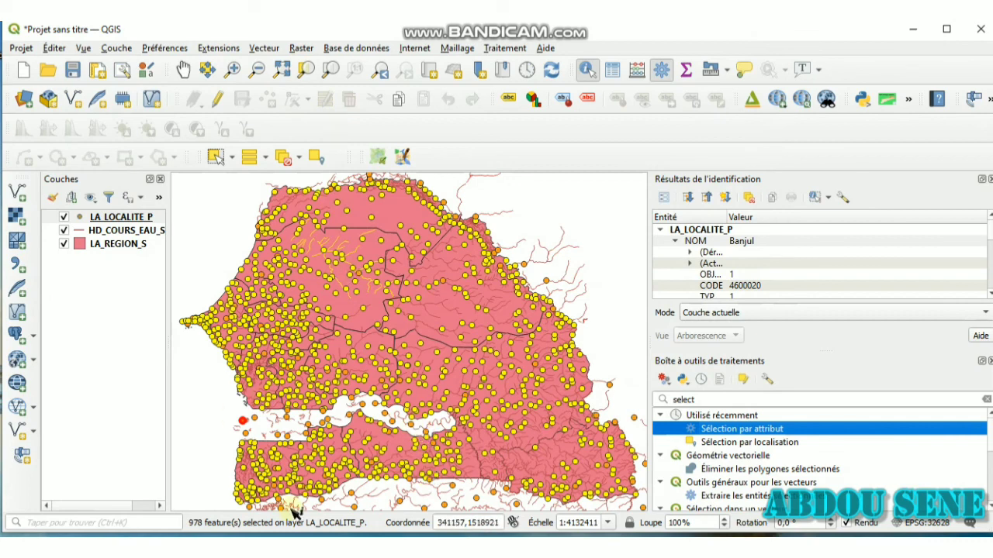
{"action": "left_click", "coordinate": [547, 211]}
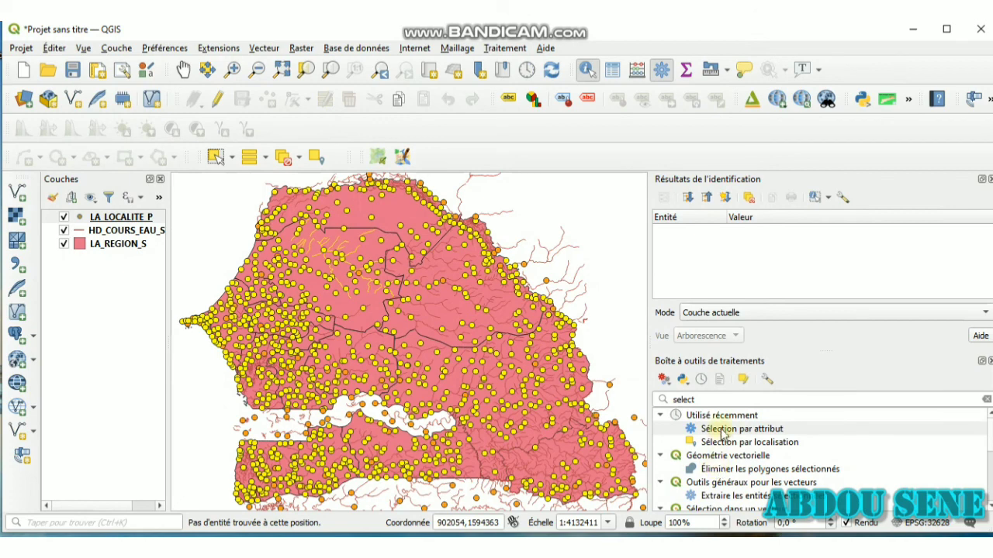
{"action": "left_click", "coordinate": [721, 431]}
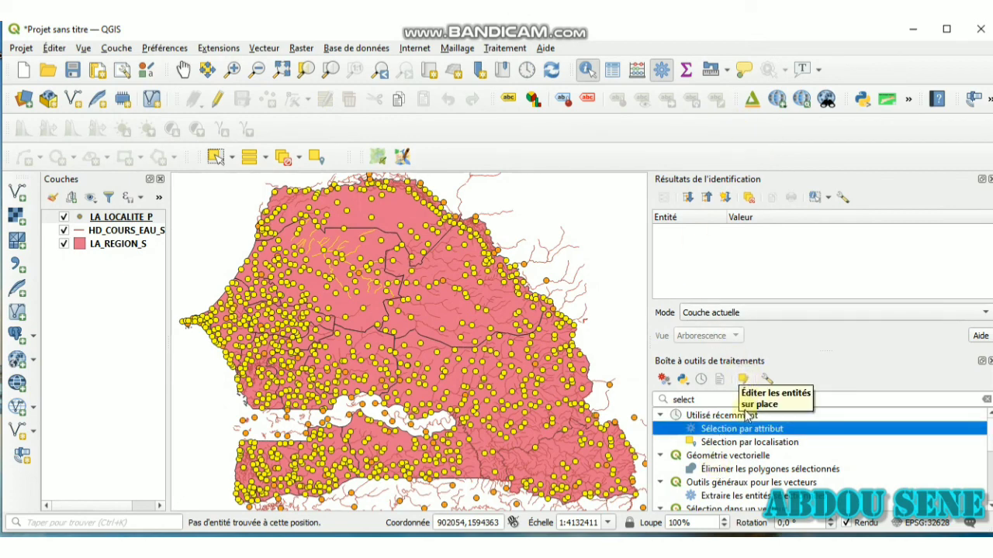
{"action": "scroll", "coordinate": [737, 459], "scroll_direction": "down", "scroll_amount": 3}
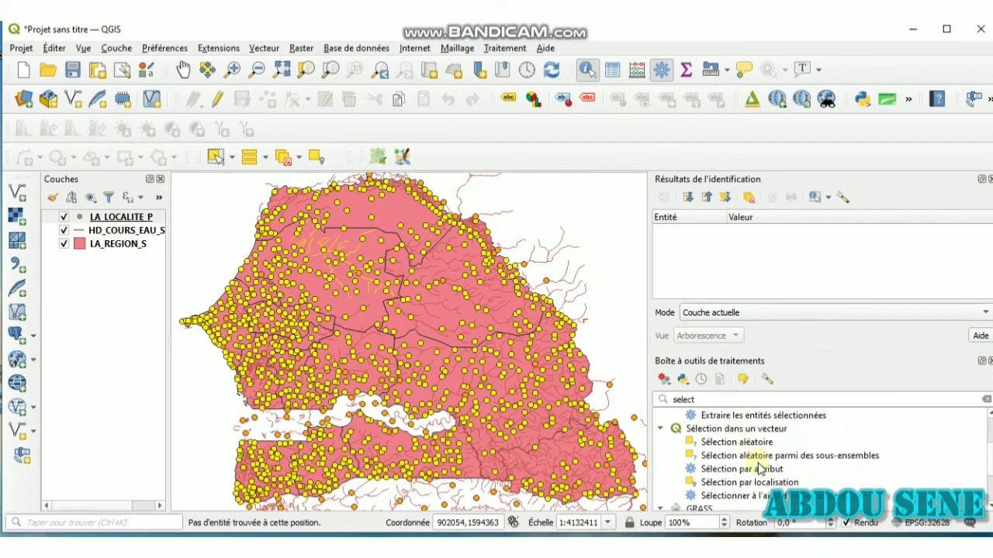
{"action": "scroll", "coordinate": [756, 466], "scroll_direction": "down", "scroll_amount": 1}
{"action": "scroll", "coordinate": [753, 463], "scroll_direction": "up", "scroll_amount": 2}
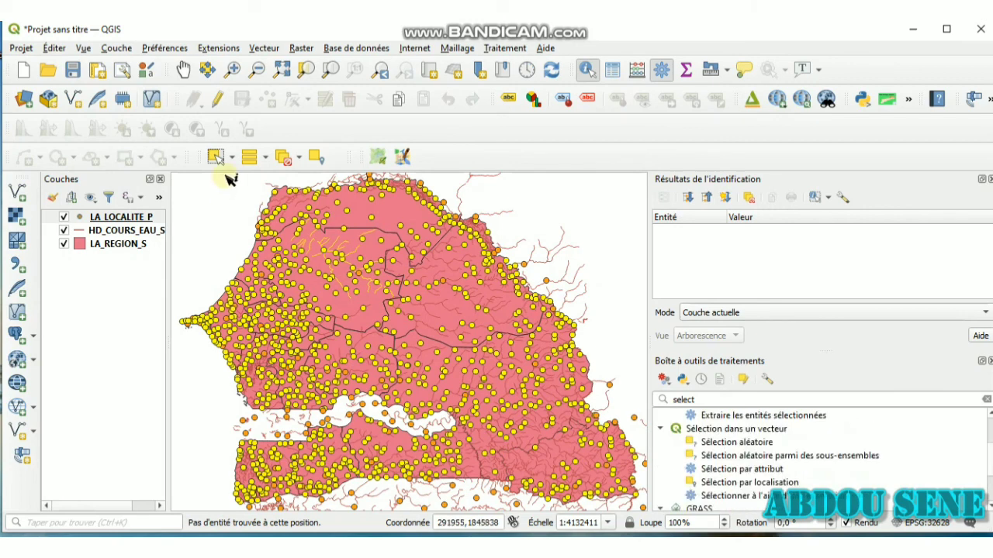